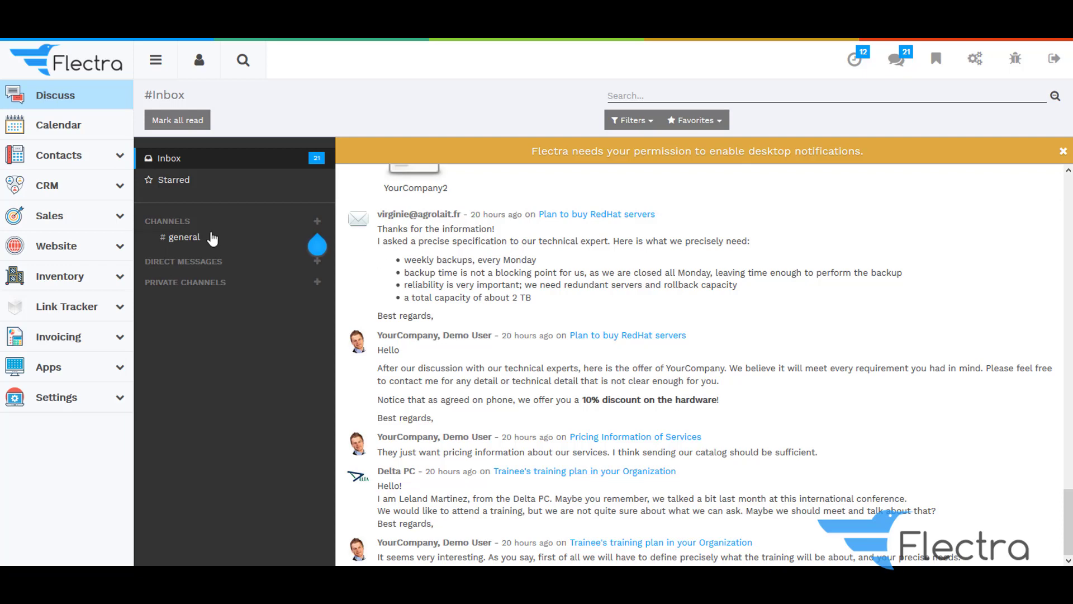
- Enable Multi-Currencies in the Invoicing settings and save the settings
{"action": "left_click", "coordinate": [120, 216]}
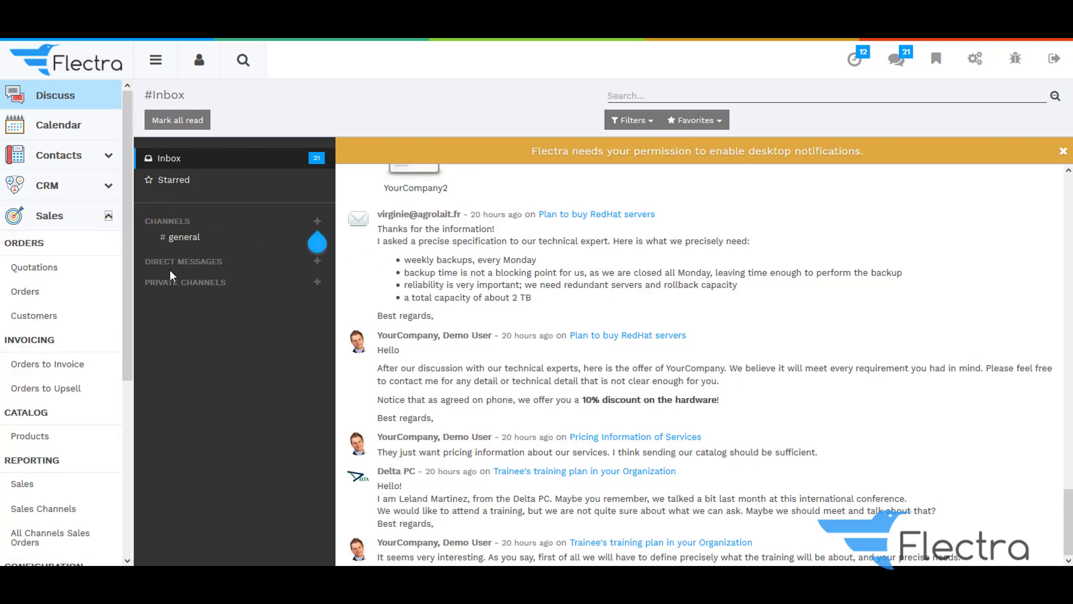
{"action": "scroll", "coordinate": [66, 393], "scroll_direction": "down", "scroll_amount": 3}
{"action": "left_click", "coordinate": [34, 454]}
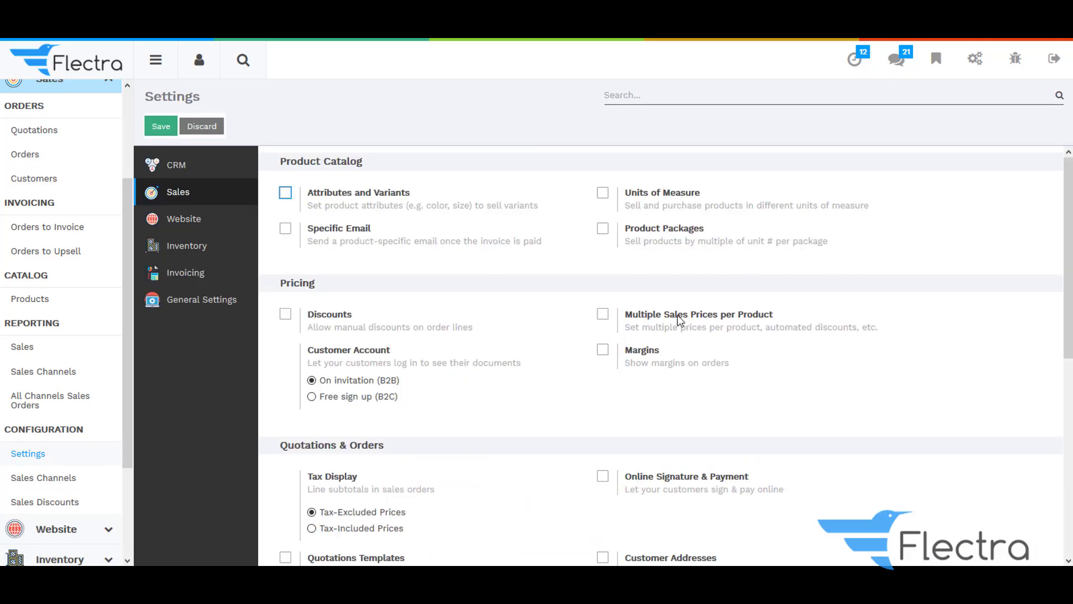
{"action": "left_click", "coordinate": [191, 274]}
{"action": "scroll", "coordinate": [477, 362], "scroll_direction": "down", "scroll_amount": 1}
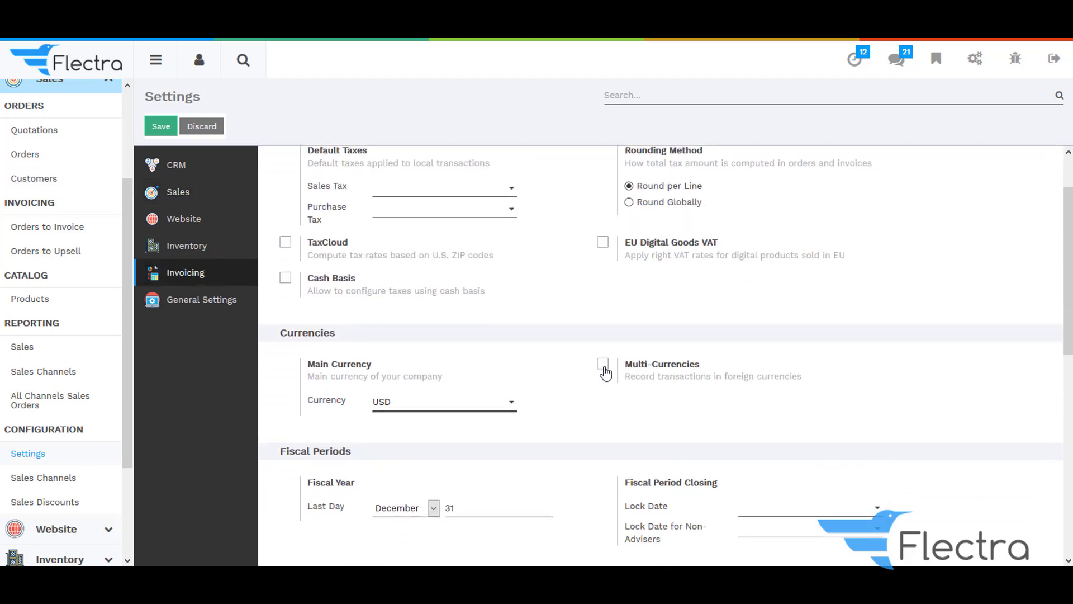
{"action": "left_click", "coordinate": [602, 367]}
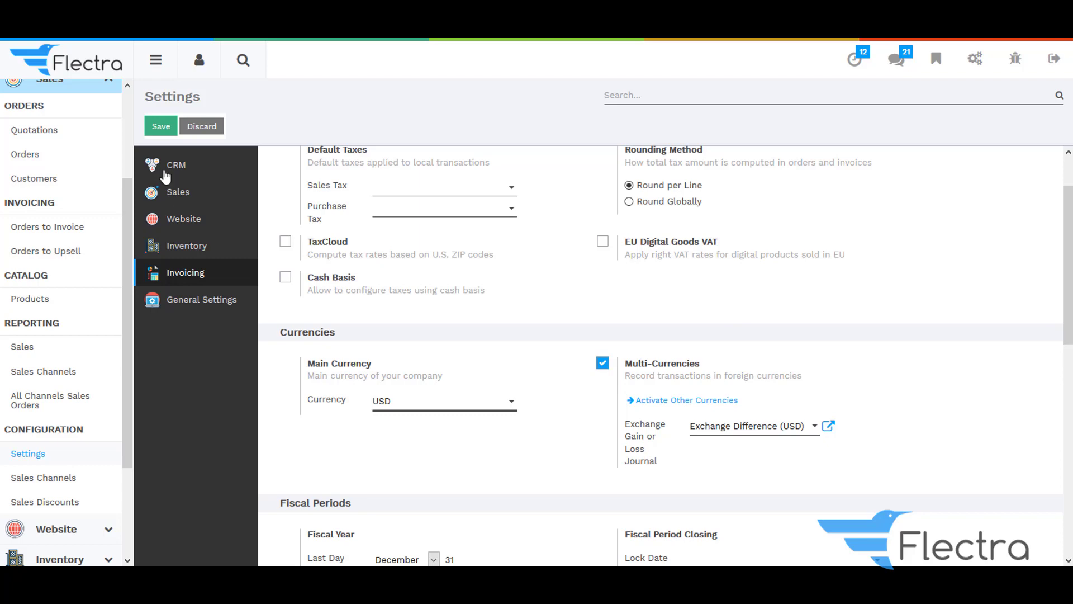
{"action": "left_click", "coordinate": [160, 128]}
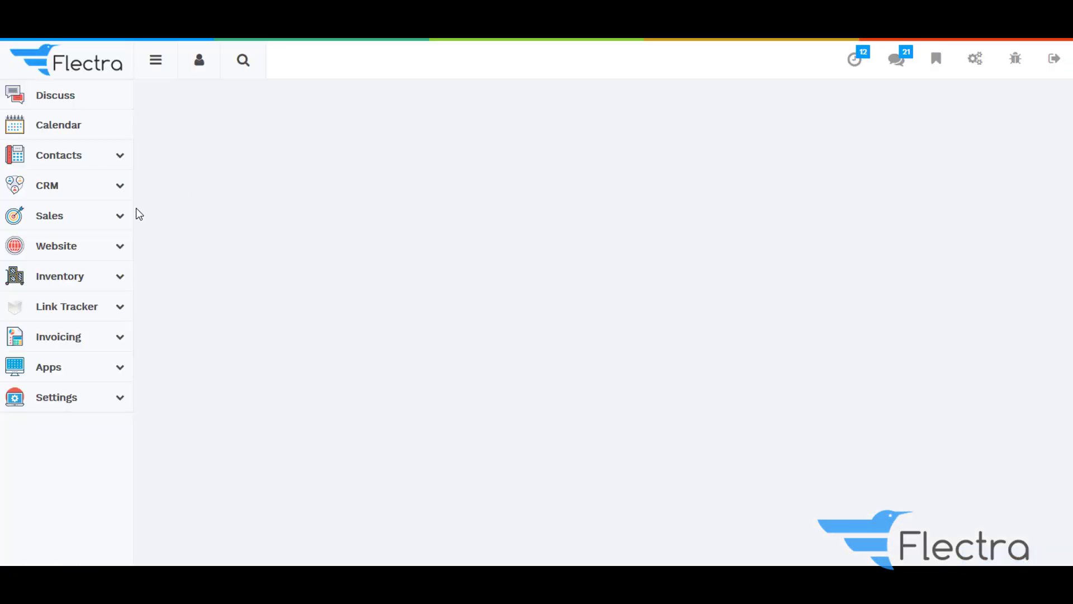
- Enable Multiple Sales Prices per Product in the Sales settings with the "Multiple prices per product" option, and save
{"action": "left_click", "coordinate": [119, 218]}
{"action": "scroll", "coordinate": [101, 341], "scroll_direction": "down", "scroll_amount": 4}
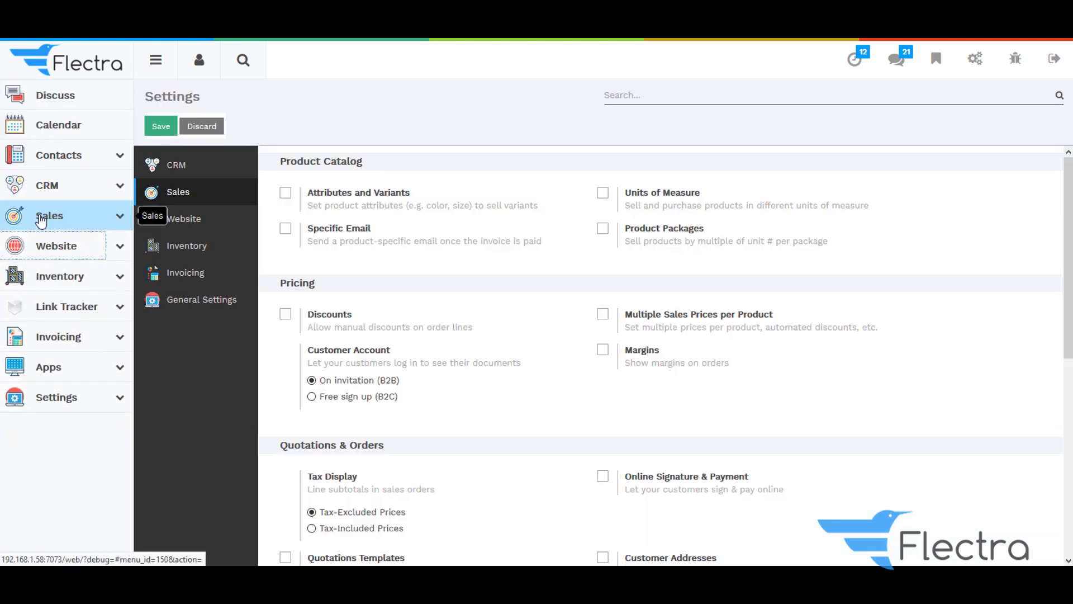
{"action": "left_click", "coordinate": [35, 215]}
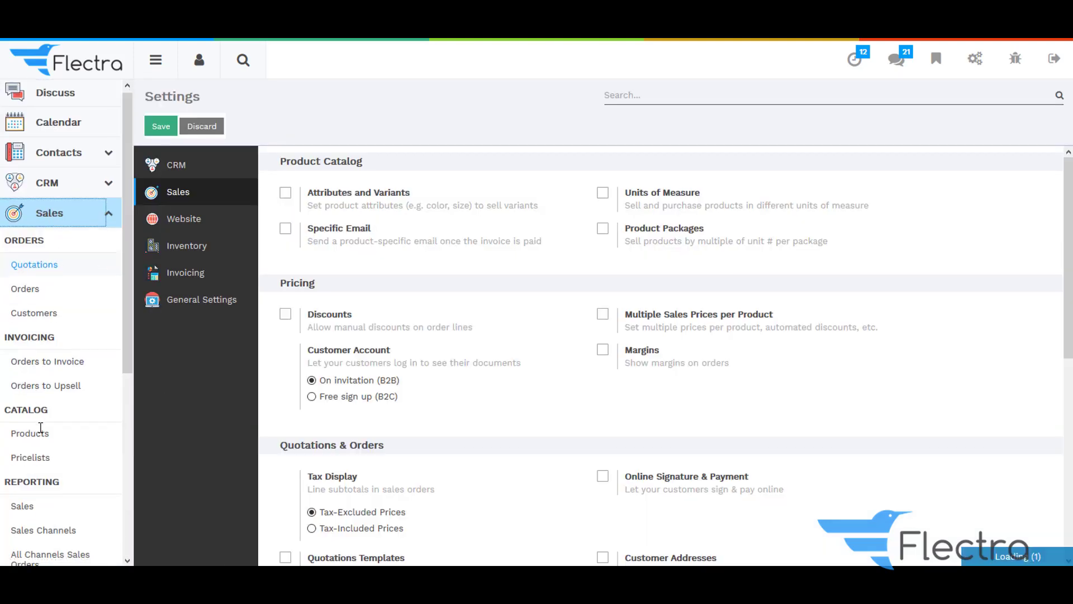
{"action": "scroll", "coordinate": [50, 445], "scroll_direction": "down", "scroll_amount": 4}
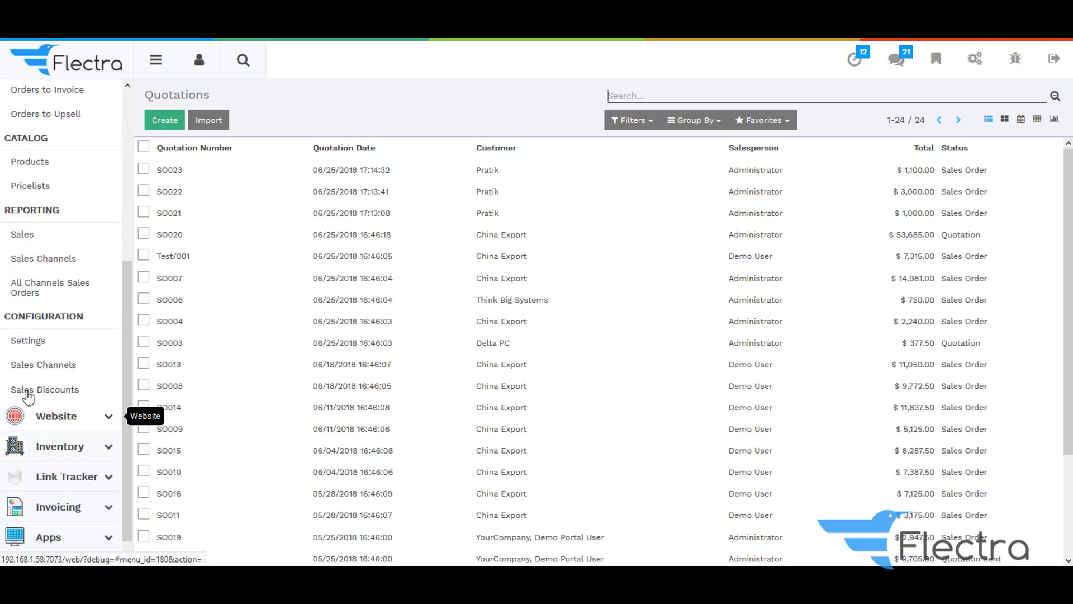
{"action": "left_click", "coordinate": [26, 342]}
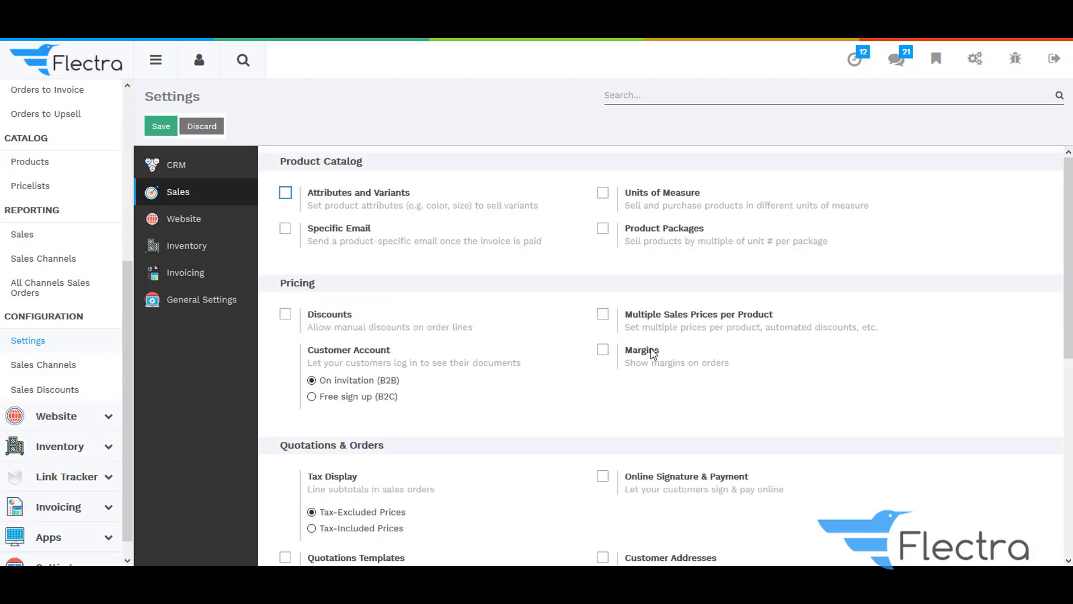
{"action": "left_click", "coordinate": [604, 315]}
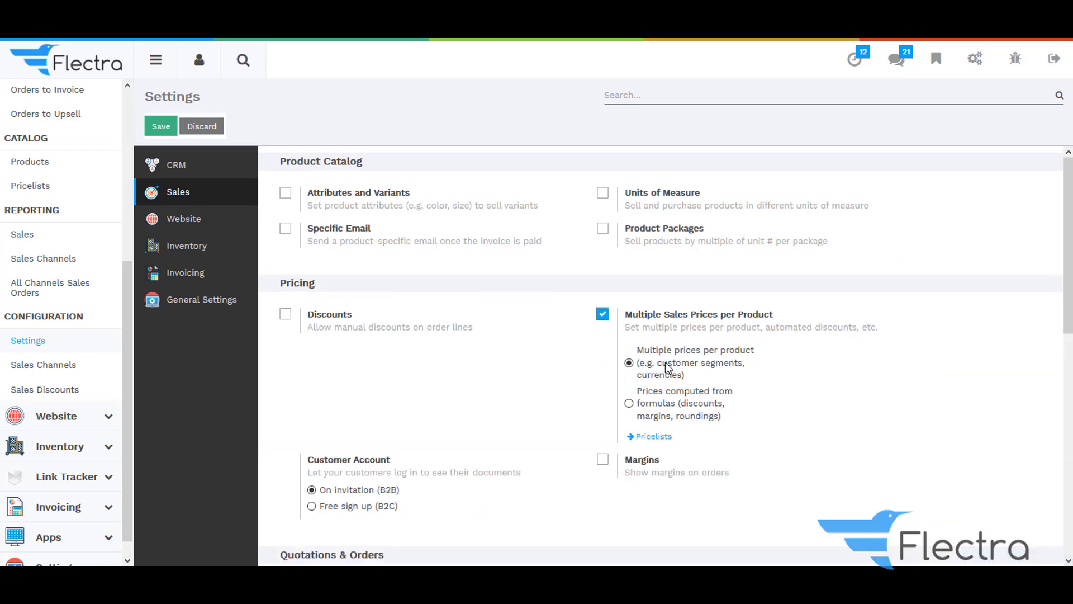
{"action": "left_click", "coordinate": [629, 403]}
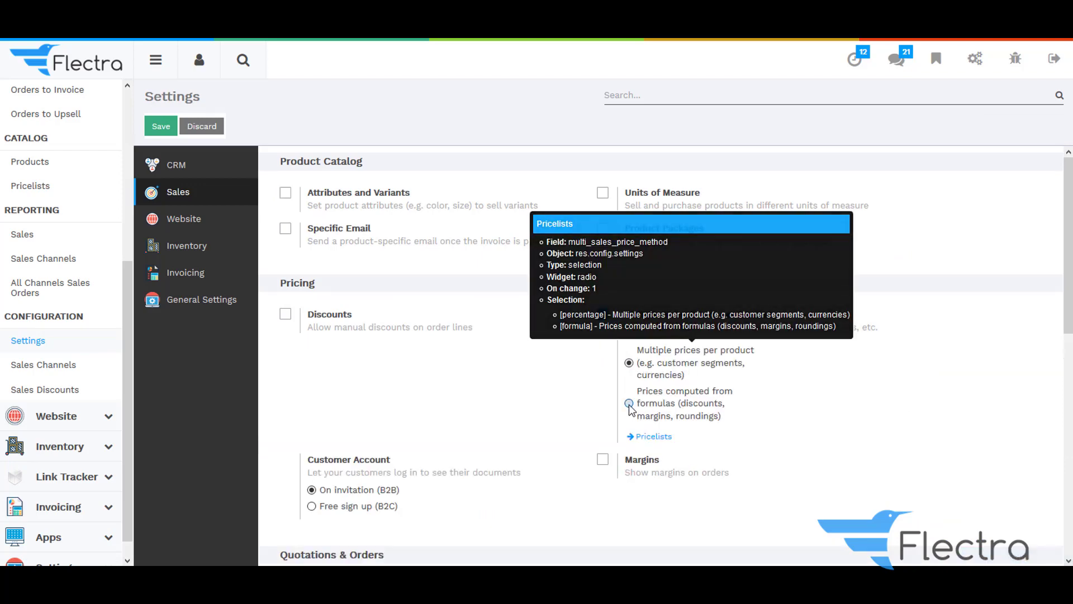
{"action": "left_click", "coordinate": [629, 364]}
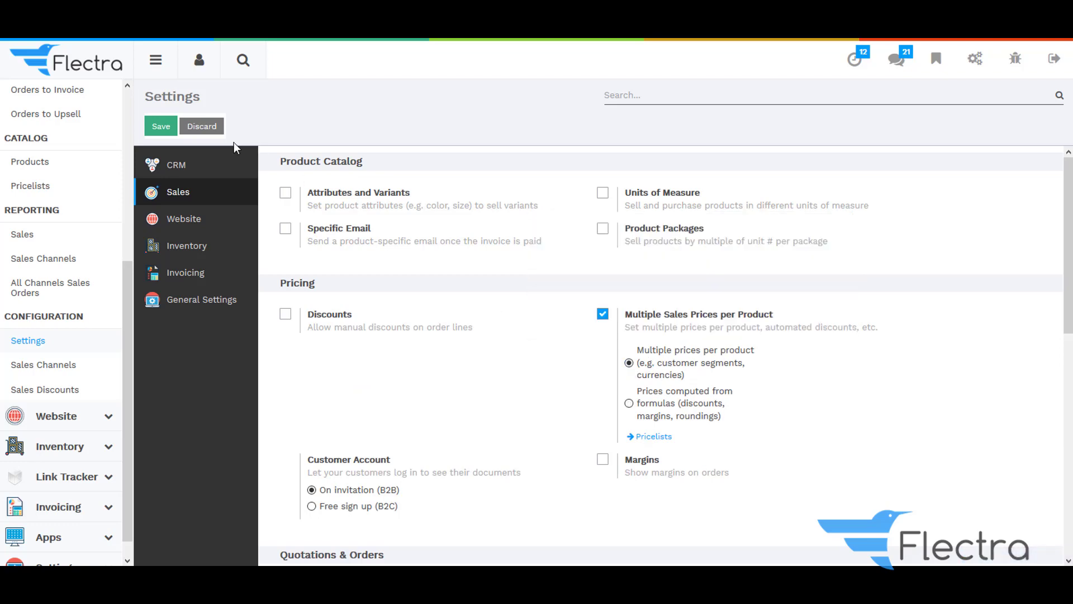
{"action": "left_click", "coordinate": [148, 124]}
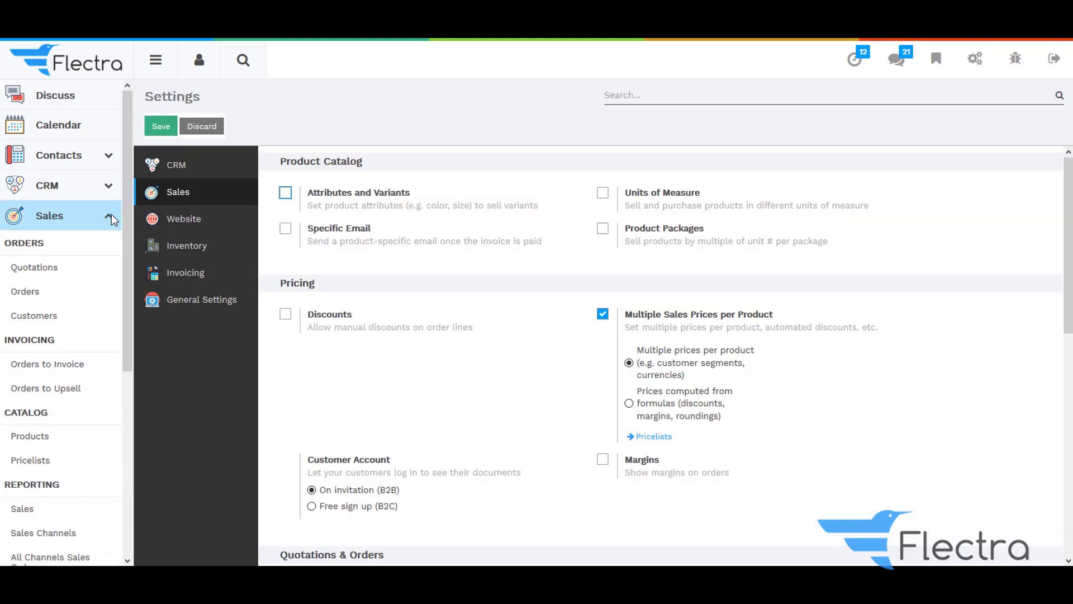
- Rename the existing USD pricelist in the Sales catalog as USA Pricelist and save it
{"action": "scroll", "coordinate": [77, 337], "scroll_direction": "down", "scroll_amount": 3}
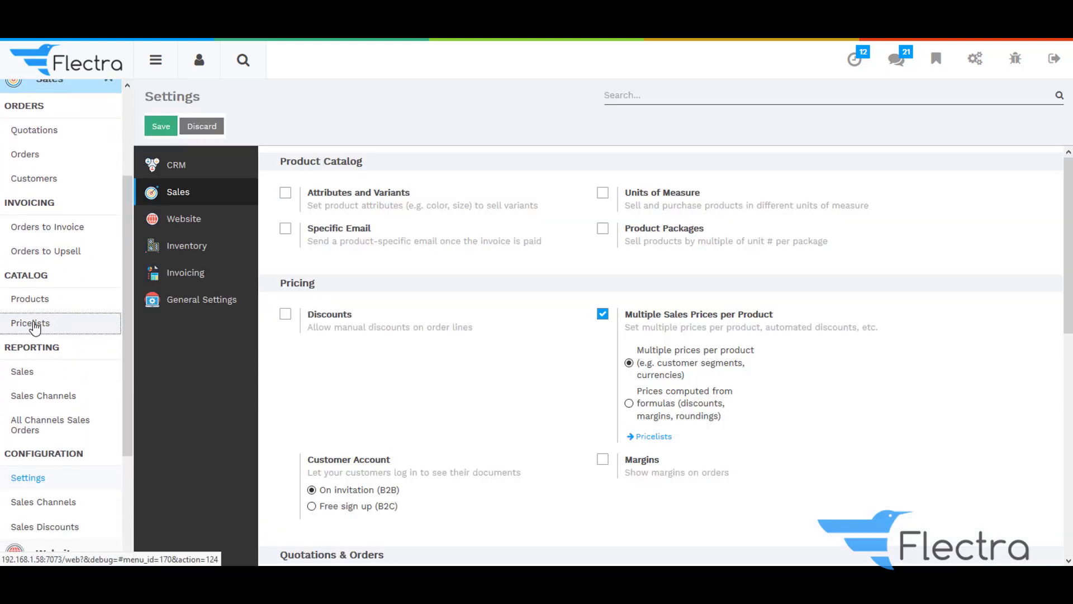
{"action": "left_click", "coordinate": [33, 323]}
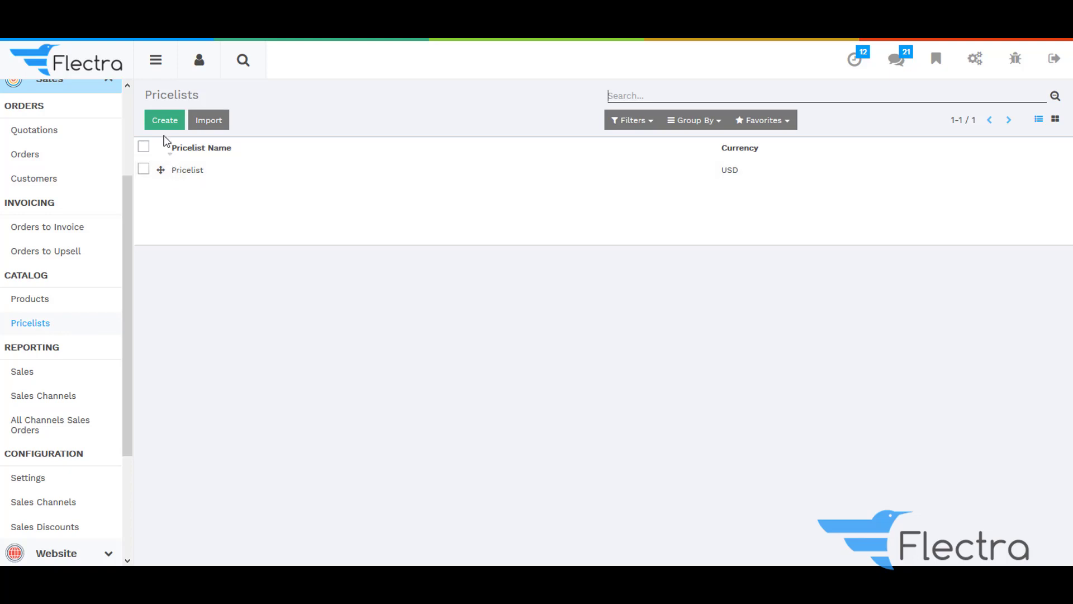
{"action": "left_click", "coordinate": [197, 175]}
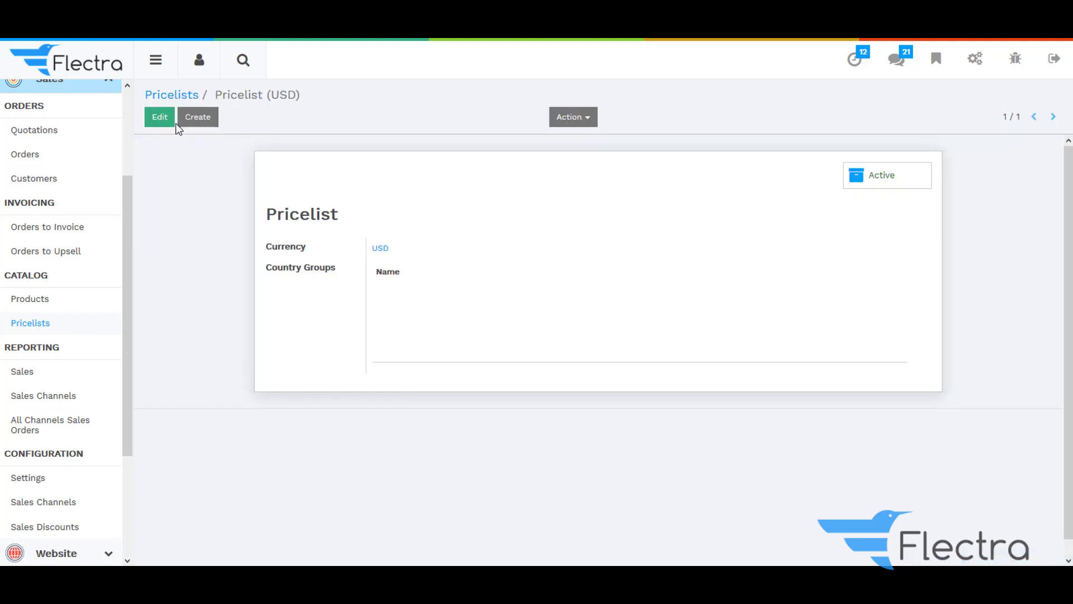
{"action": "left_click", "coordinate": [160, 116]}
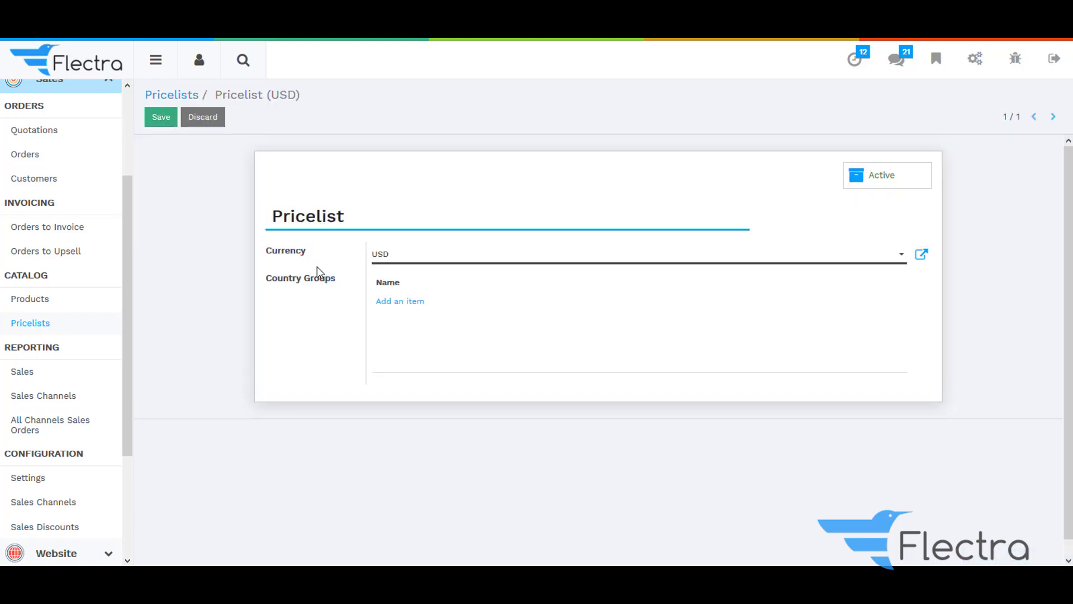
{"action": "type", "text": "USA"}
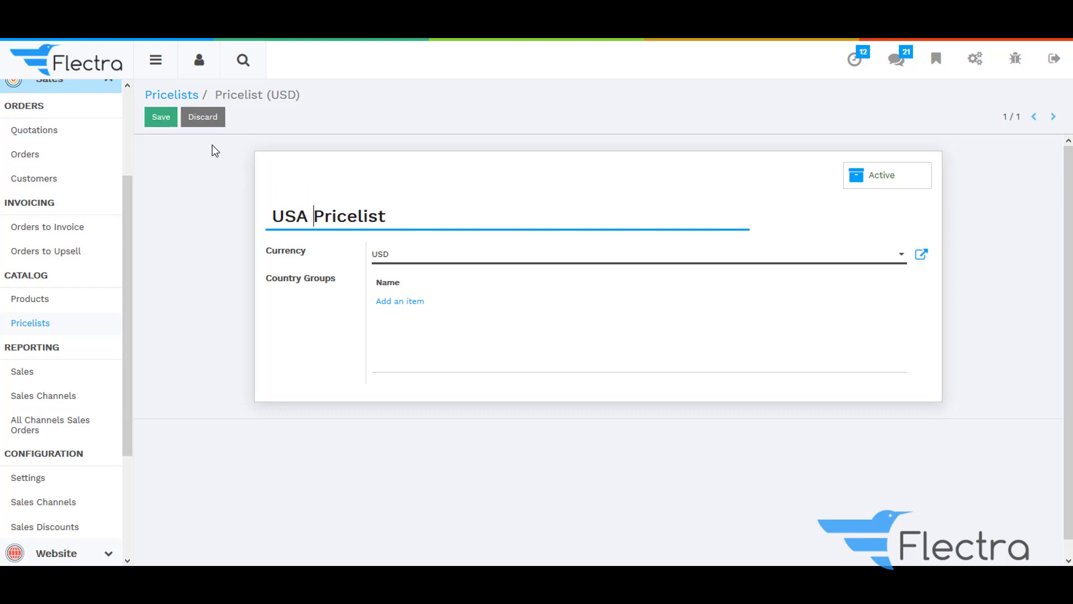
{"action": "left_click", "coordinate": [158, 118]}
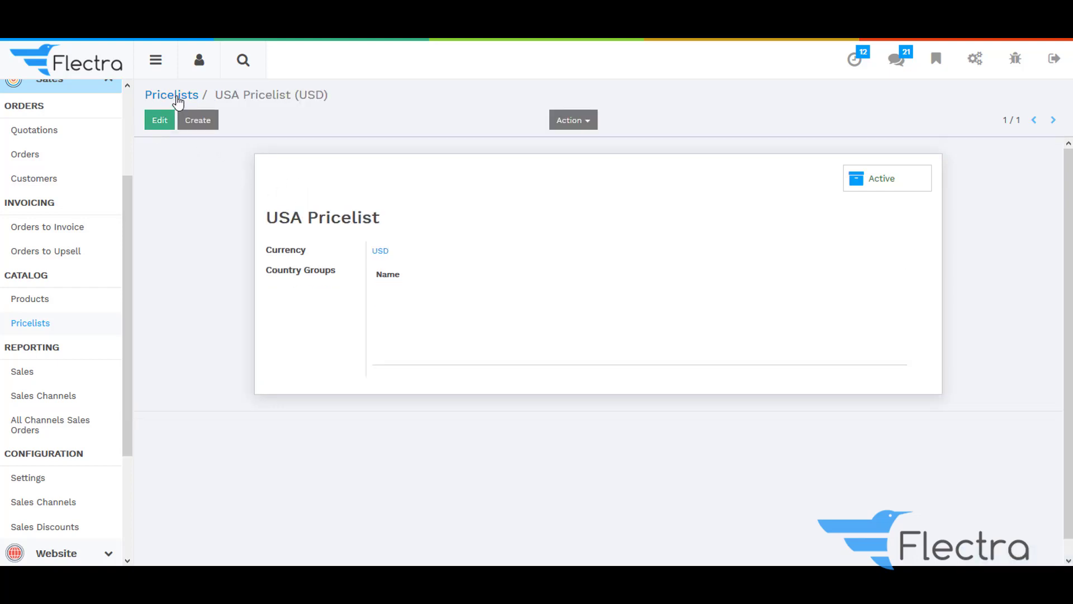
- Create a pricelist named Europe Pricelist with EUR as its currency and save it
{"action": "left_click", "coordinate": [176, 98]}
{"action": "left_click", "coordinate": [161, 121]}
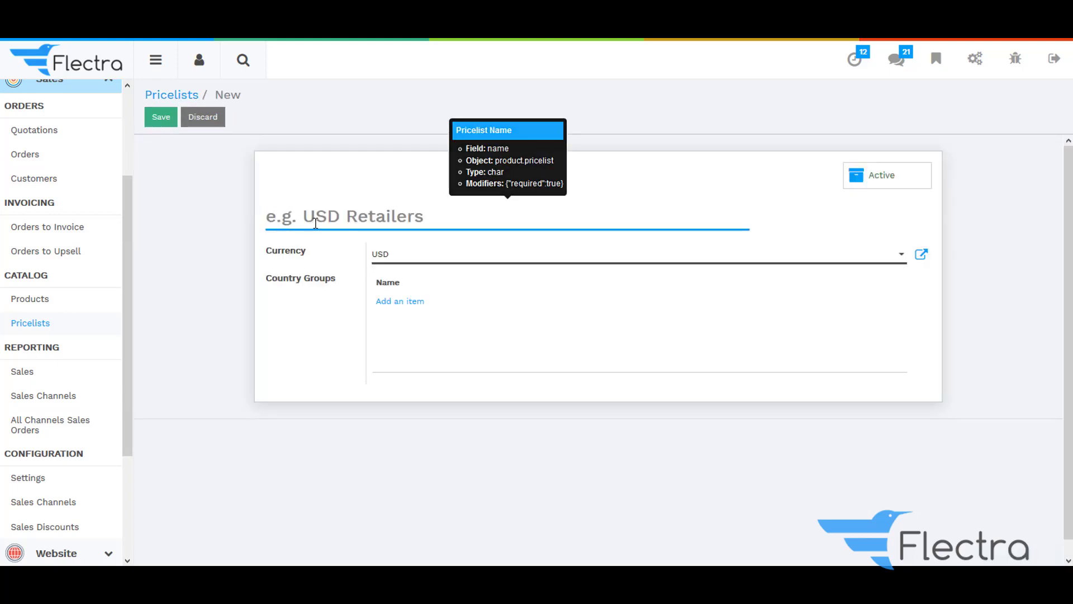
{"action": "type", "text": "Europe Pricelist"}
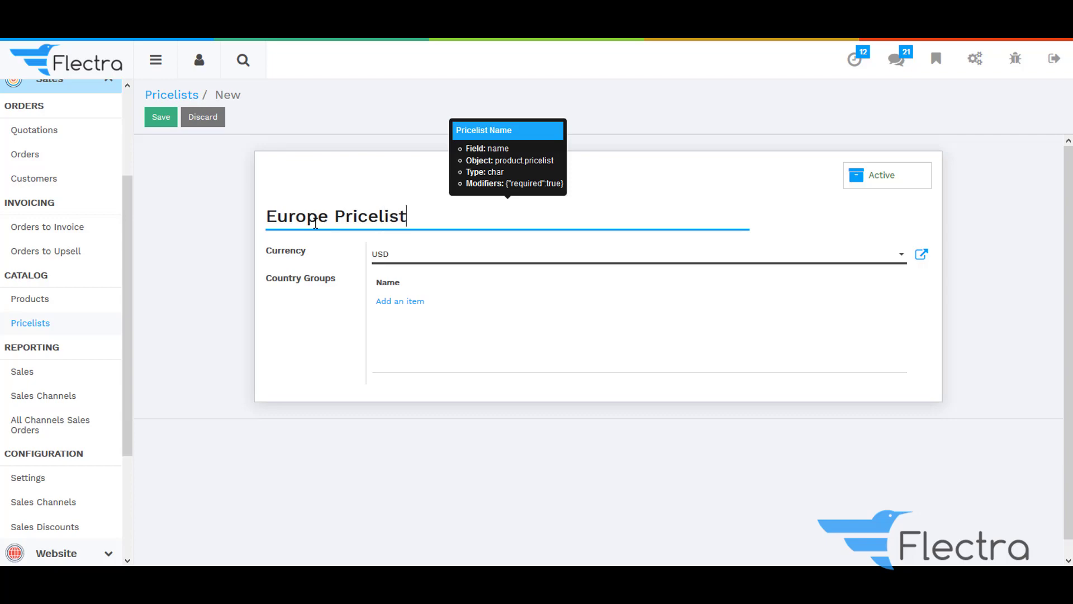
{"action": "left_click", "coordinate": [413, 256]}
{"action": "left_click", "coordinate": [412, 279]}
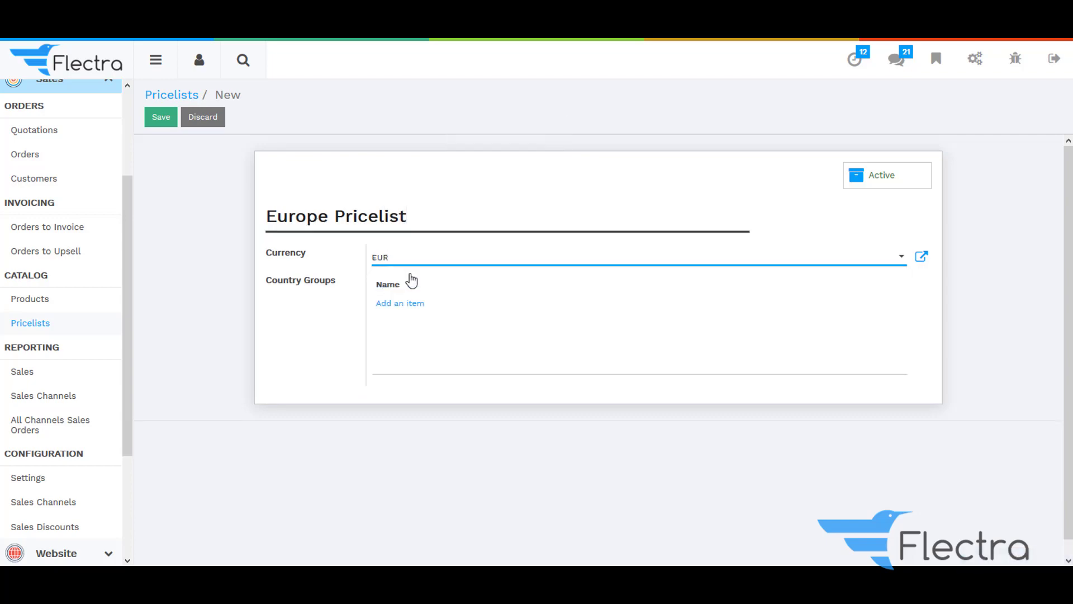
{"action": "left_click", "coordinate": [157, 119]}
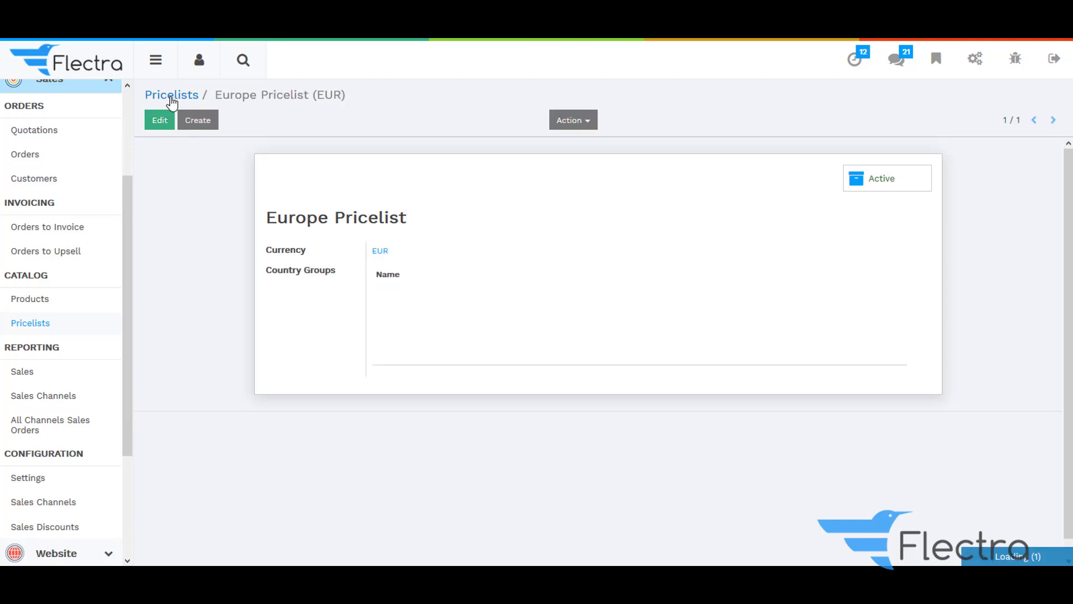
- Add a new country group named USA, containing United States, to the USA Pricelist and save the pricelist
{"action": "left_click", "coordinate": [167, 95]}
{"action": "left_click", "coordinate": [193, 171]}
{"action": "left_click", "coordinate": [158, 119]}
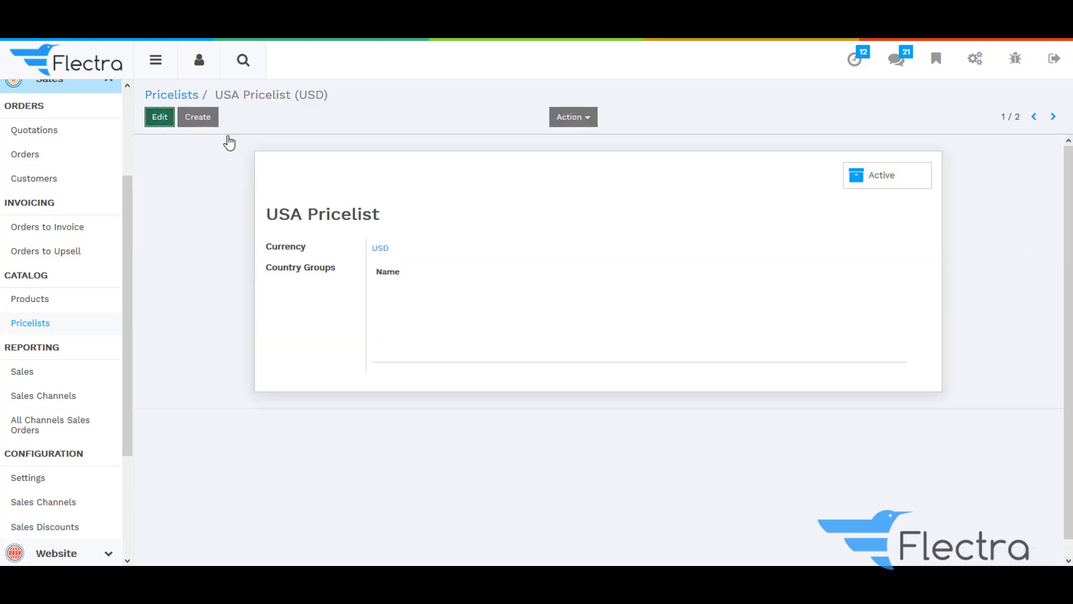
{"action": "left_click", "coordinate": [398, 302]}
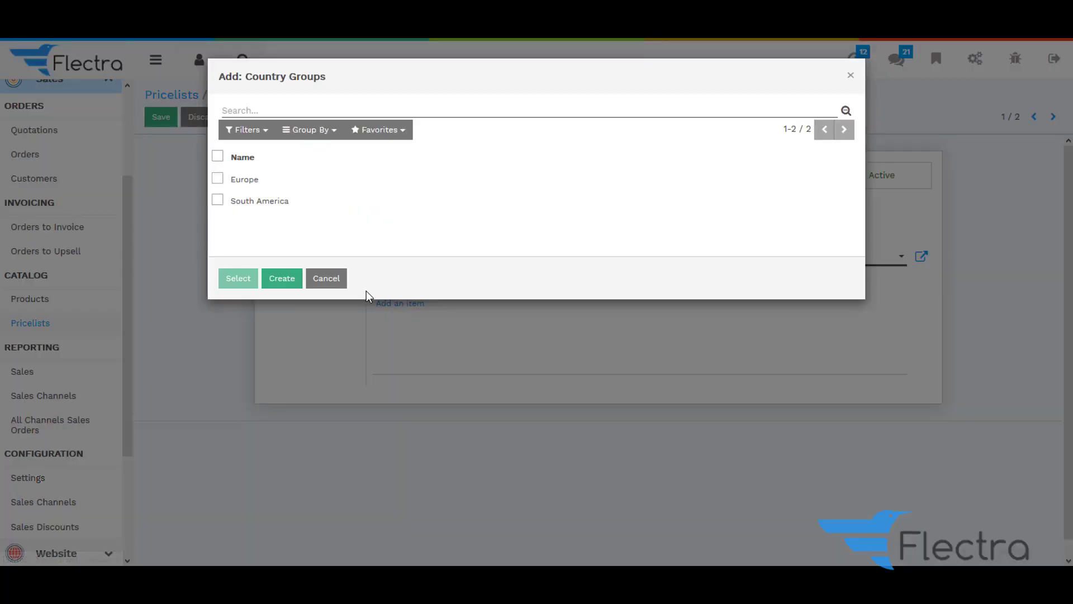
{"action": "left_click", "coordinate": [287, 280]}
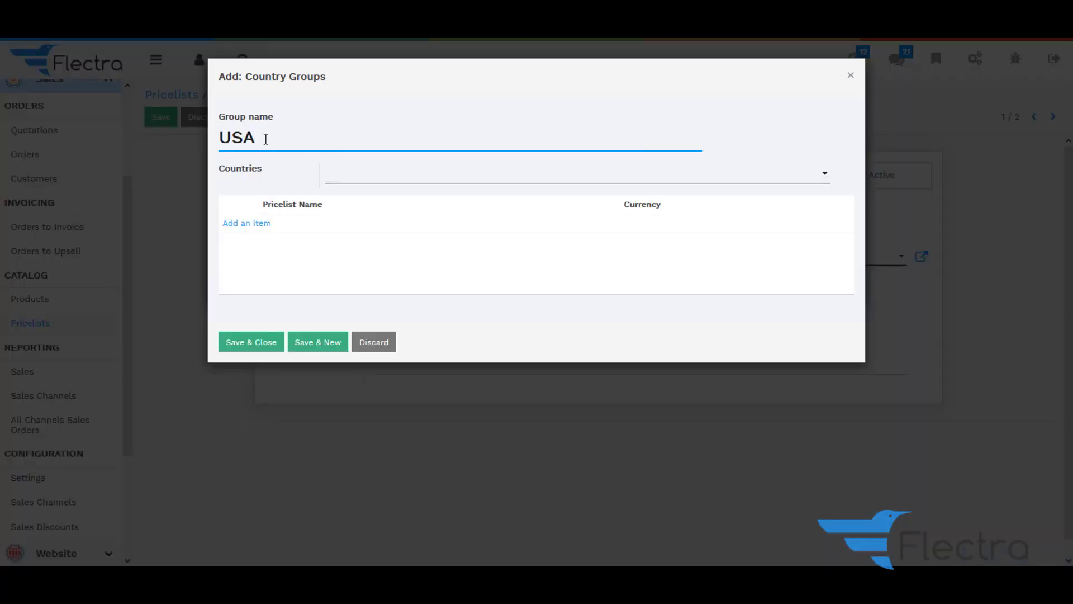
{"action": "left_click", "coordinate": [372, 184]}
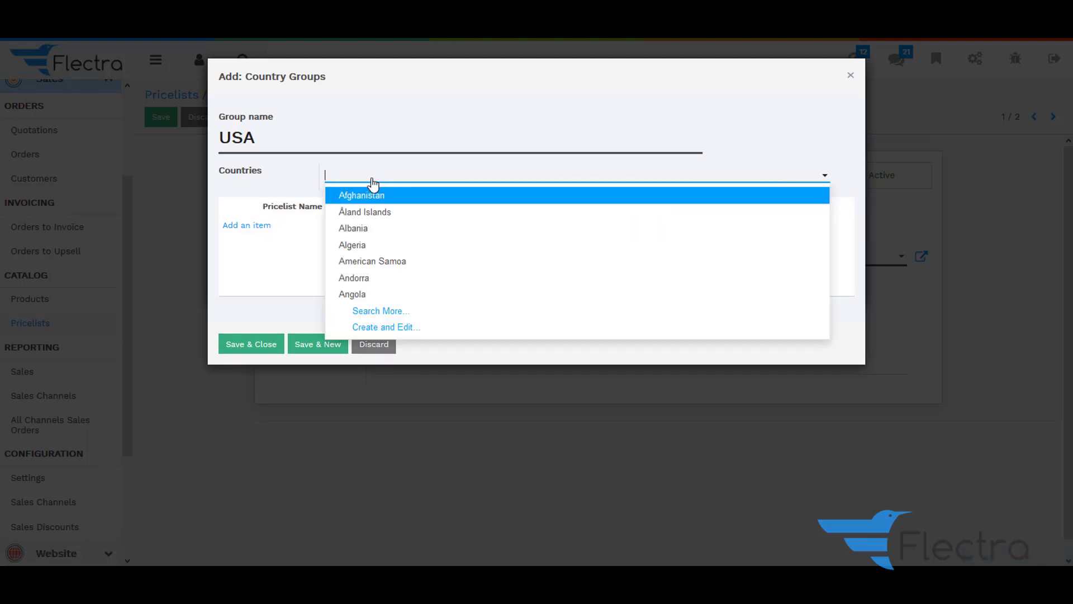
{"action": "left_click", "coordinate": [372, 183]}
{"action": "left_click", "coordinate": [373, 184]}
{"action": "type", "text": "Unite"}
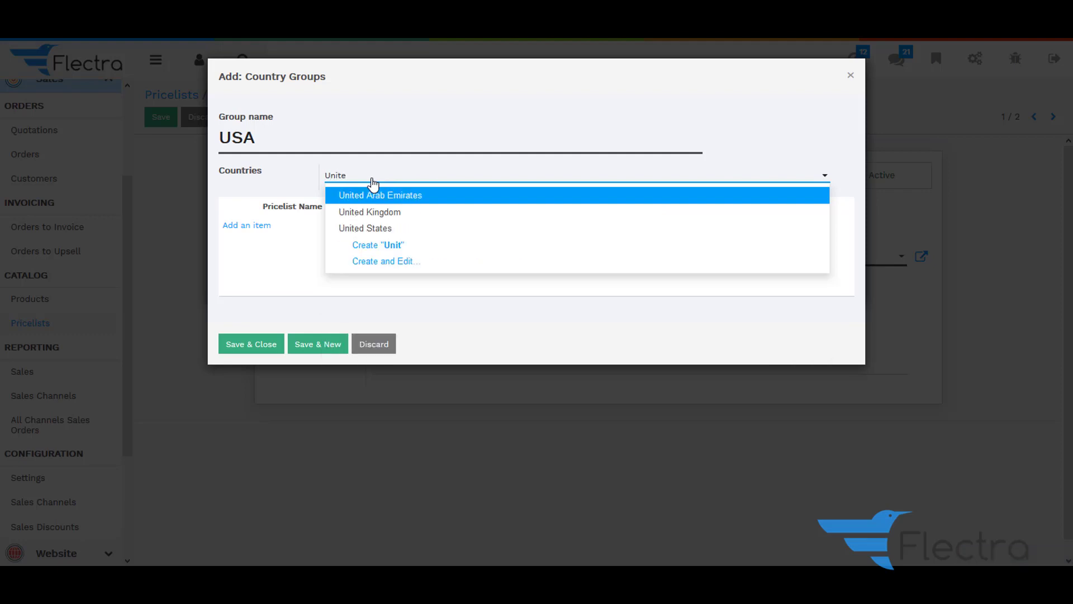
{"action": "left_click", "coordinate": [389, 228]}
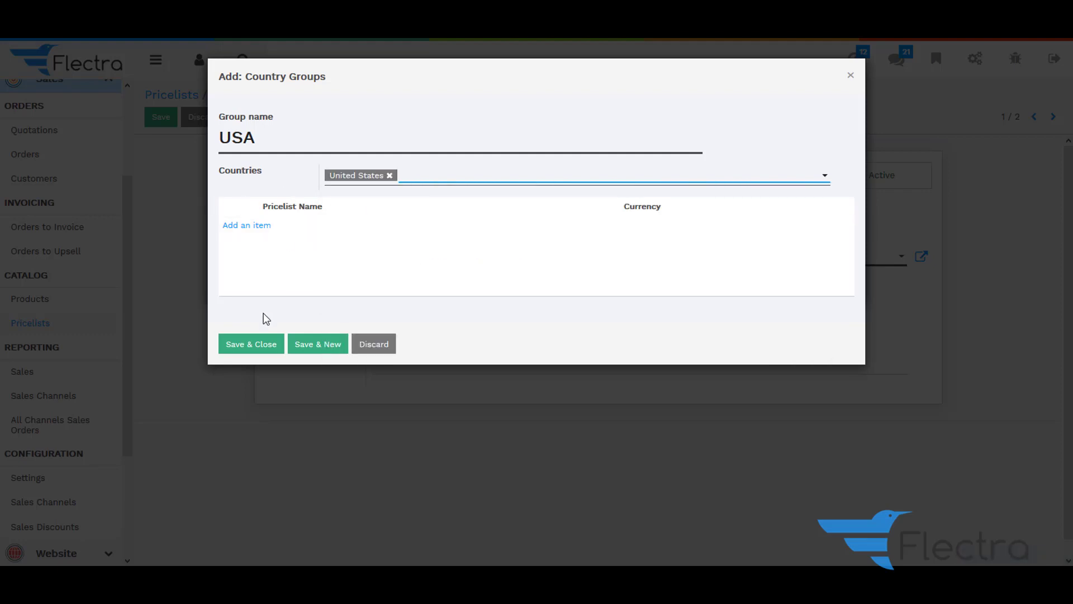
{"action": "left_click", "coordinate": [270, 347]}
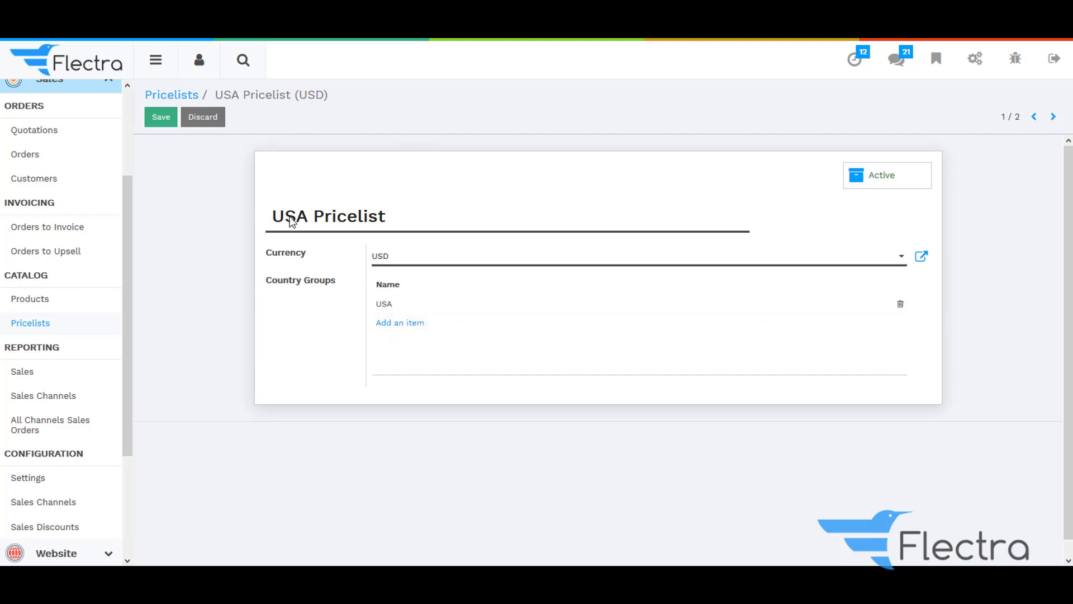
{"action": "left_click", "coordinate": [167, 125]}
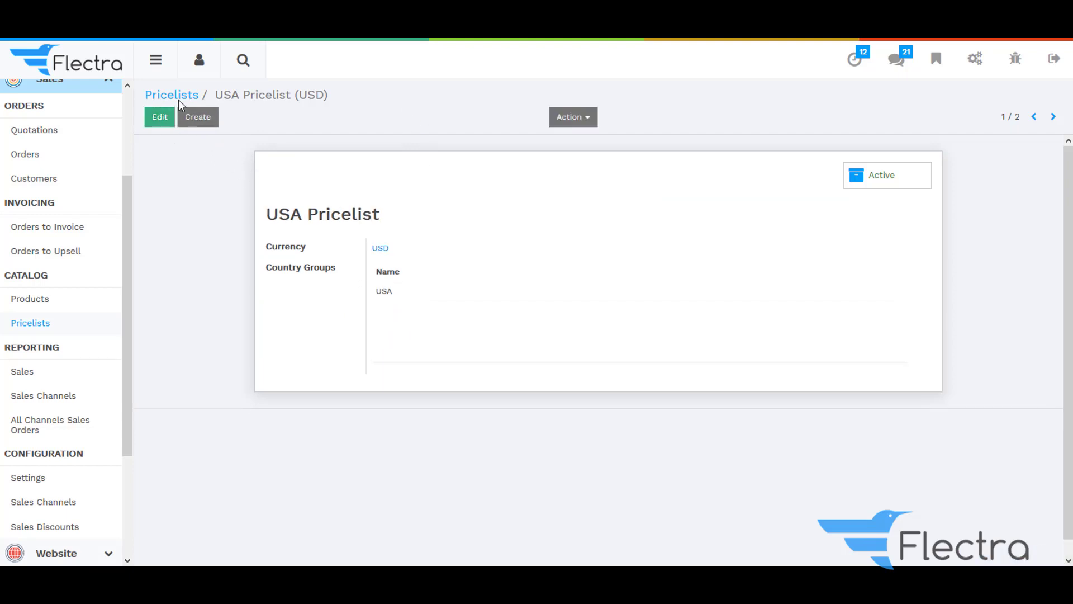
- Add the existing Europe country group to the Europe Pricelist and save it, and open the USA Pricelist for a check
{"action": "left_click", "coordinate": [182, 97]}
{"action": "left_click", "coordinate": [215, 193]}
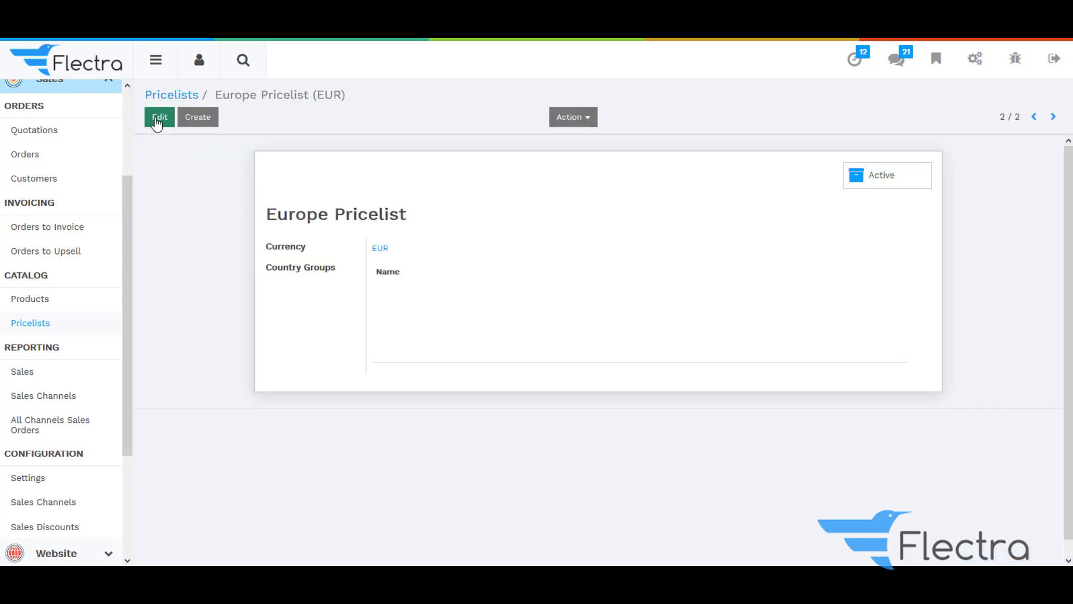
{"action": "left_click", "coordinate": [160, 117]}
{"action": "left_click", "coordinate": [399, 304]}
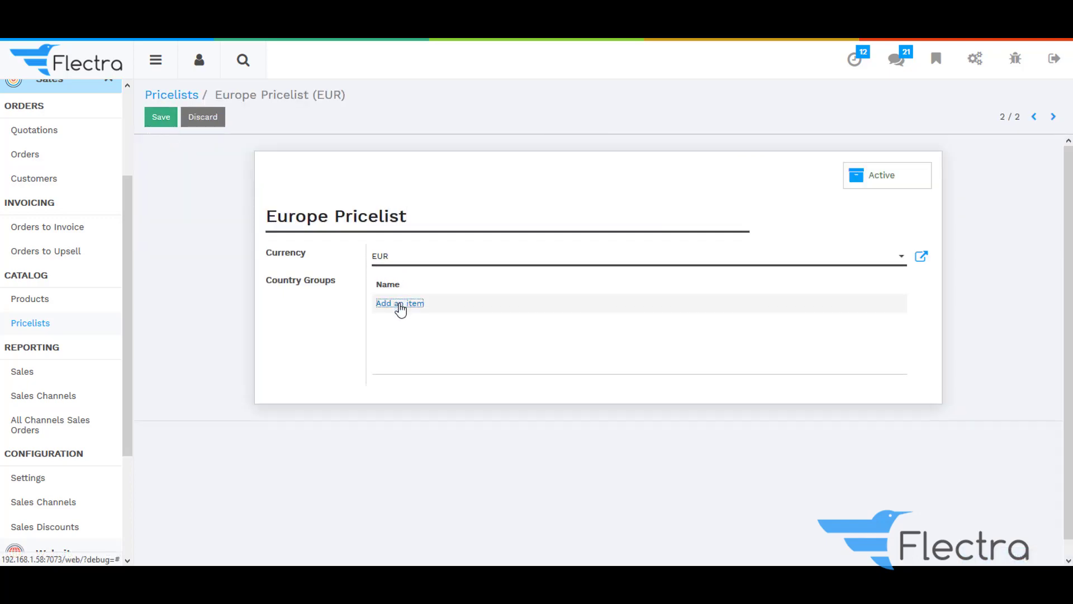
{"action": "left_click", "coordinate": [400, 305]}
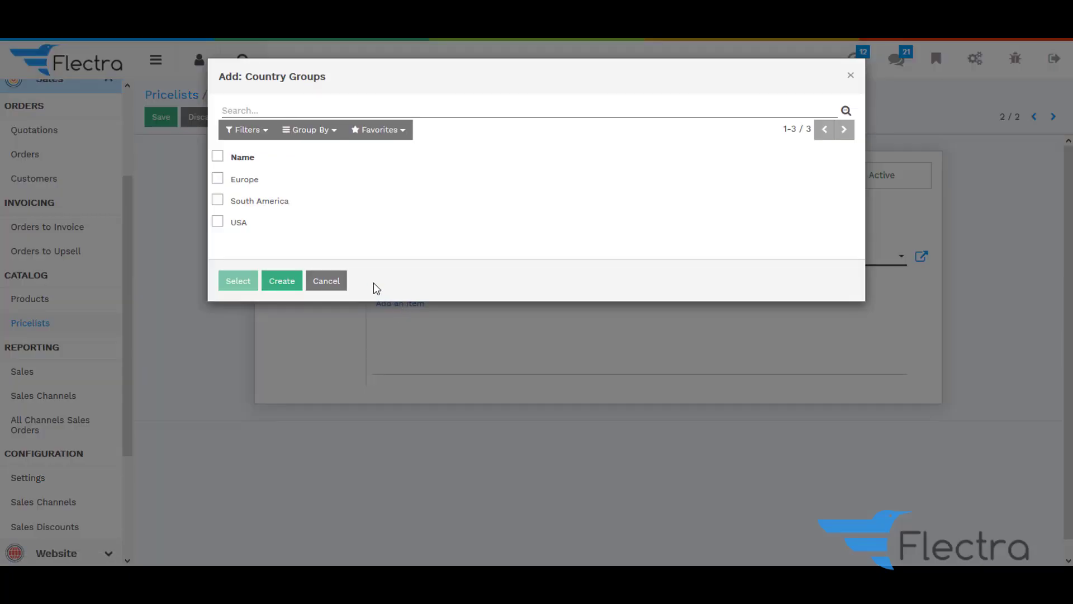
{"action": "left_click", "coordinate": [217, 178]}
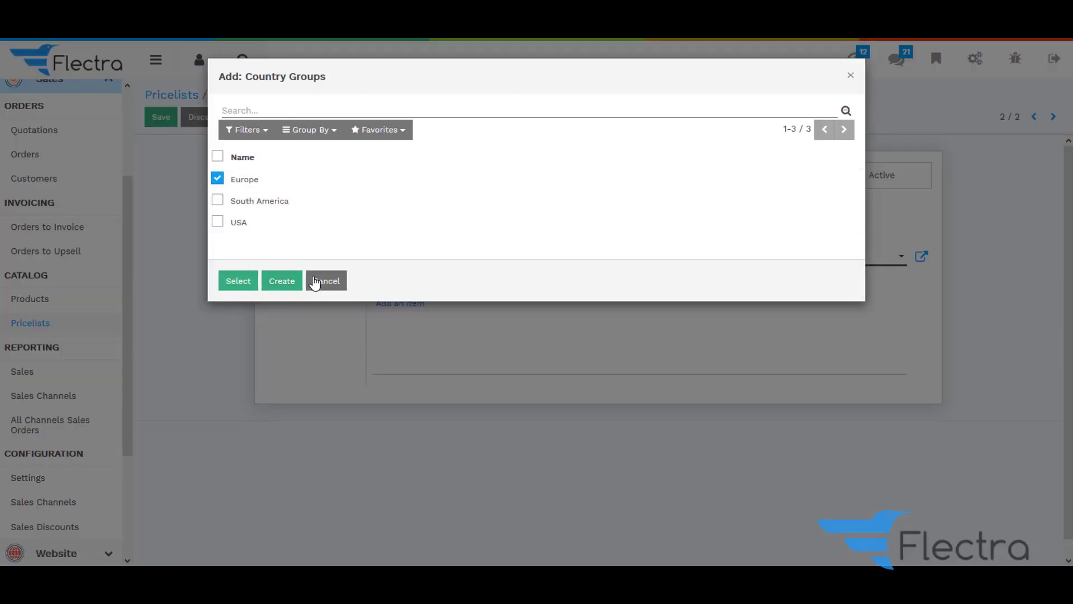
{"action": "left_click", "coordinate": [232, 286]}
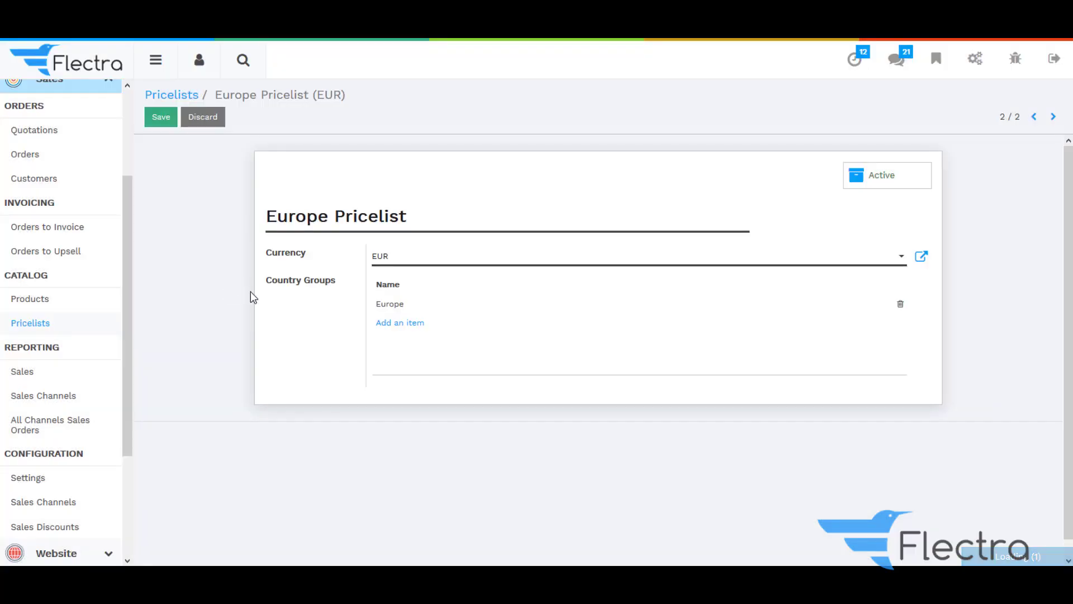
{"action": "left_click", "coordinate": [156, 122]}
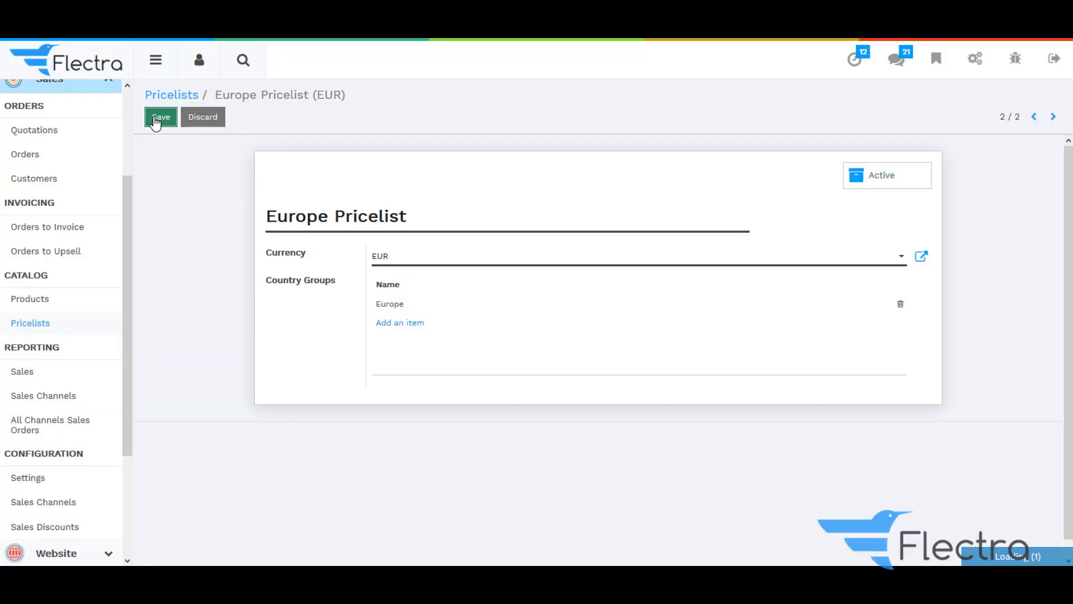
{"action": "left_click", "coordinate": [181, 100]}
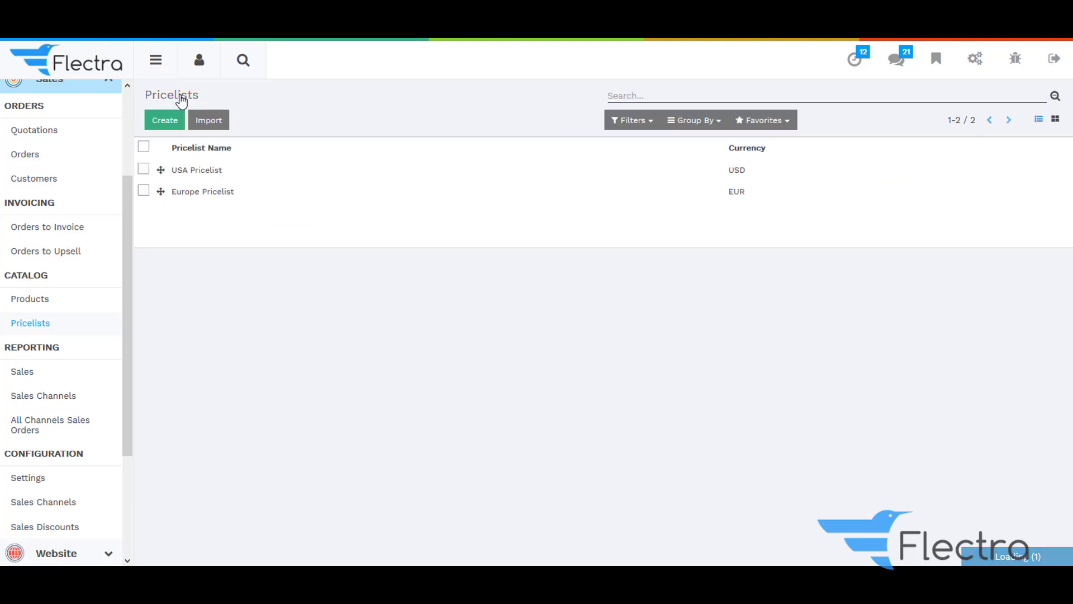
{"action": "left_click", "coordinate": [253, 176]}
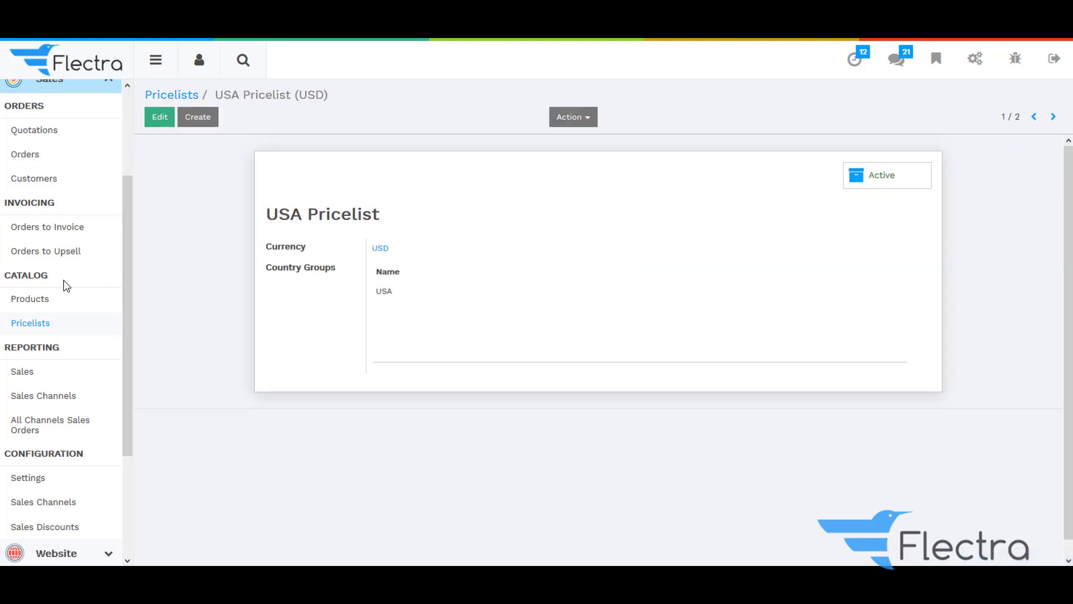
- Start a new company customer named Samsung in the Sales customers, with France as its country
{"action": "scroll", "coordinate": [66, 329], "scroll_direction": "down", "scroll_amount": 1}
{"action": "scroll", "coordinate": [1, 270], "scroll_direction": "up", "scroll_amount": 5}
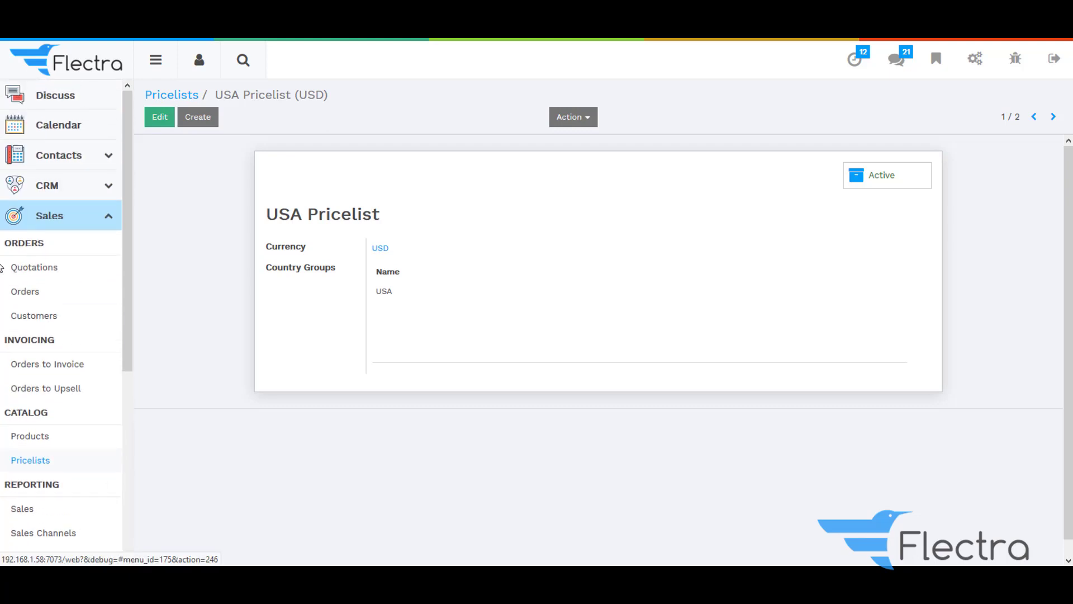
{"action": "left_click", "coordinate": [44, 313]}
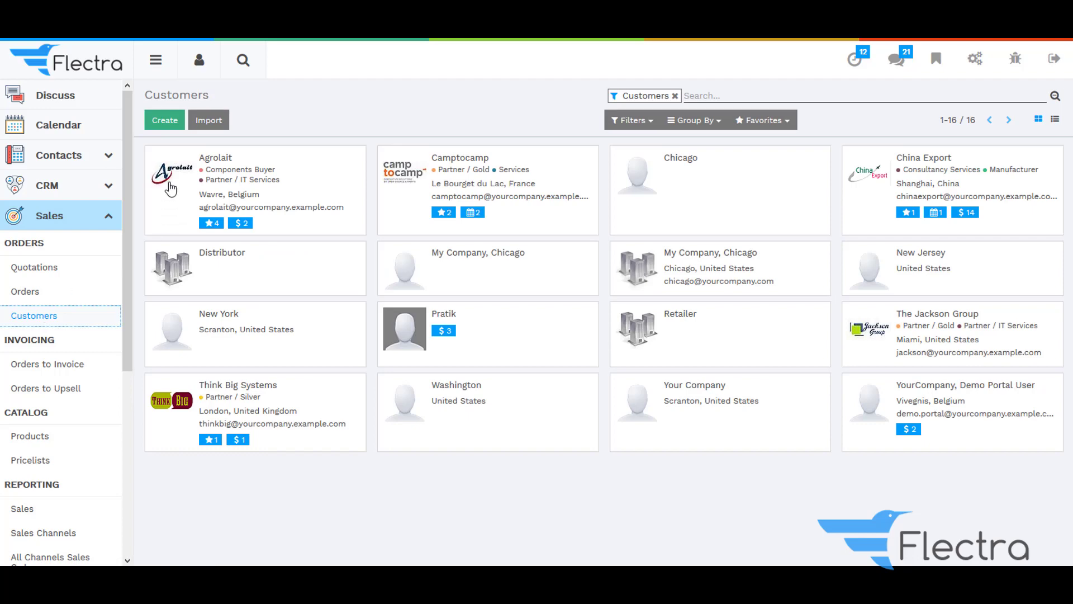
{"action": "left_click", "coordinate": [166, 120]}
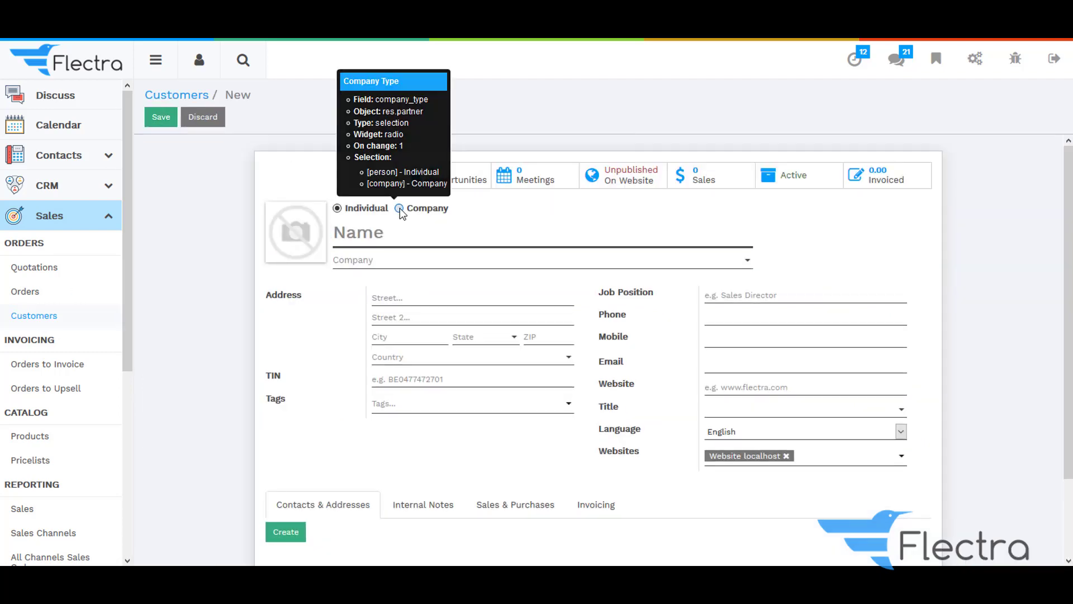
{"action": "left_click", "coordinate": [399, 208]}
{"action": "left_click", "coordinate": [385, 234]}
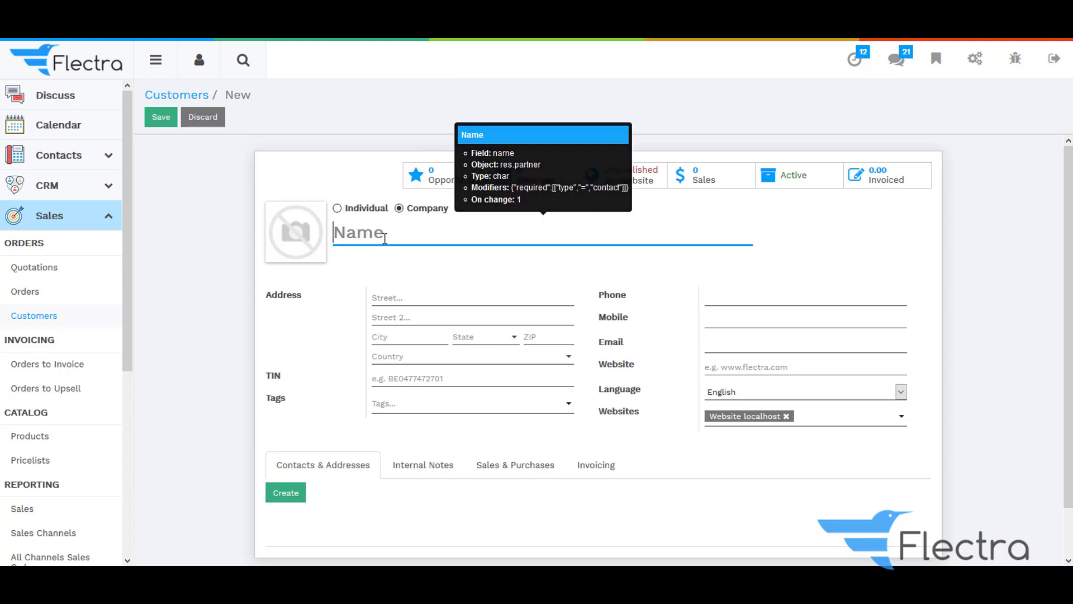
{"action": "type", "text": "Samsung"}
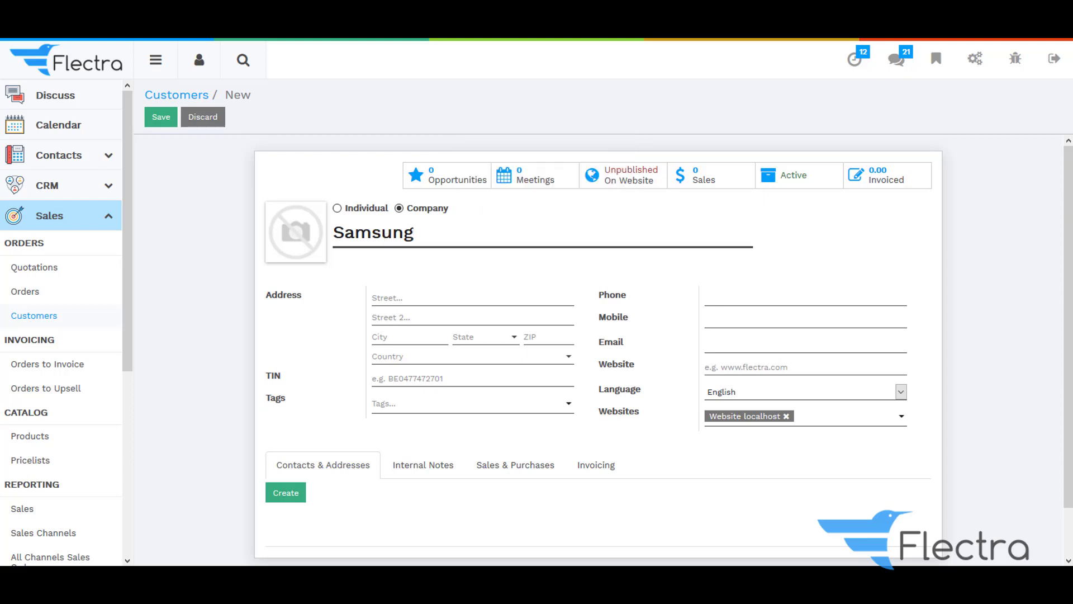
{"action": "left_click", "coordinate": [395, 359]}
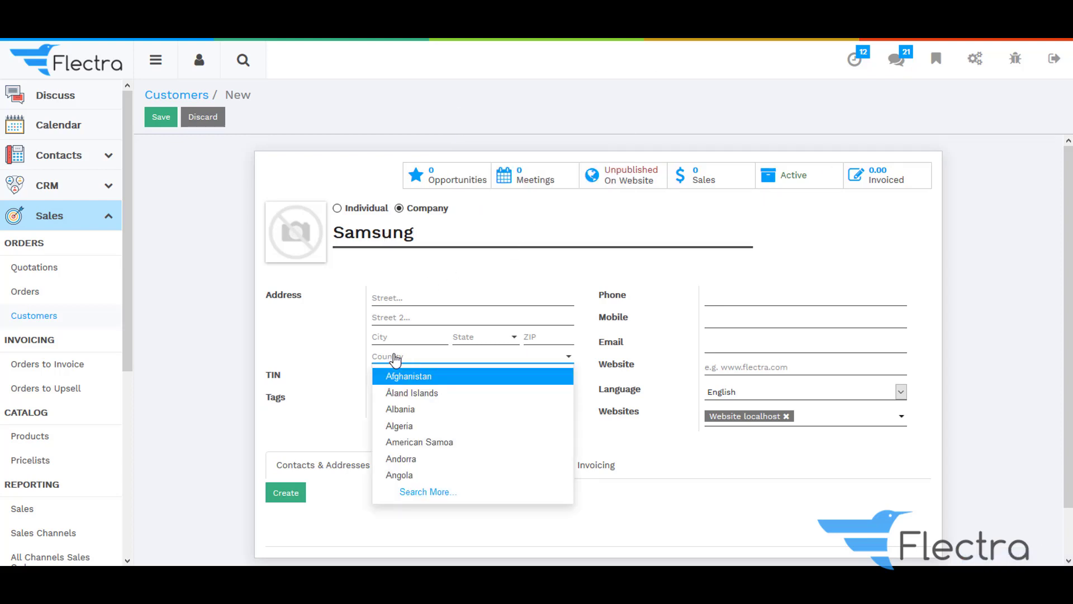
{"action": "type", "text": "Fra"}
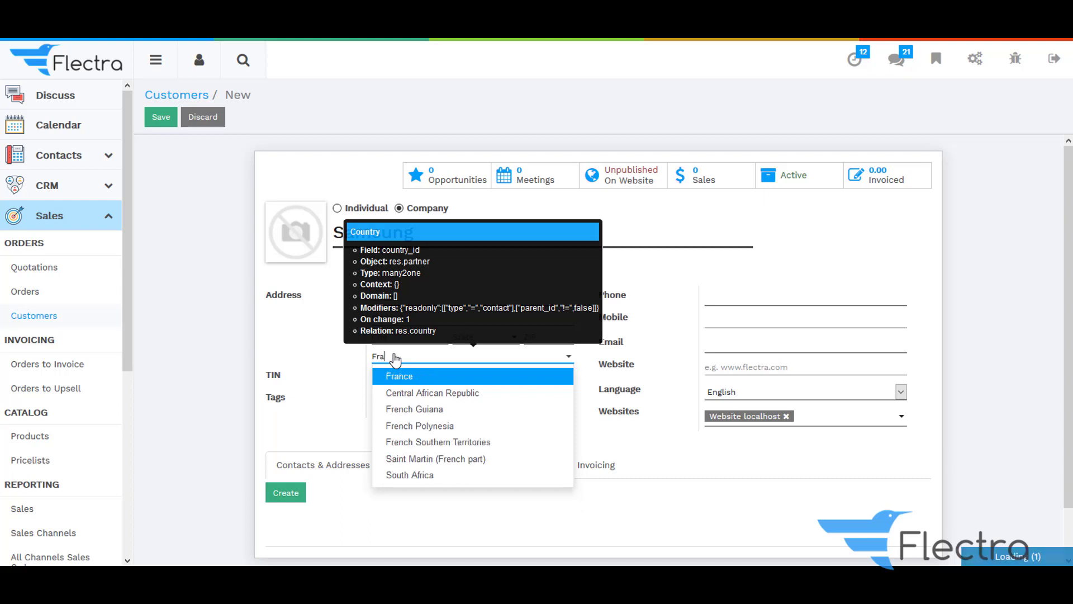
{"action": "left_click", "coordinate": [404, 369]}
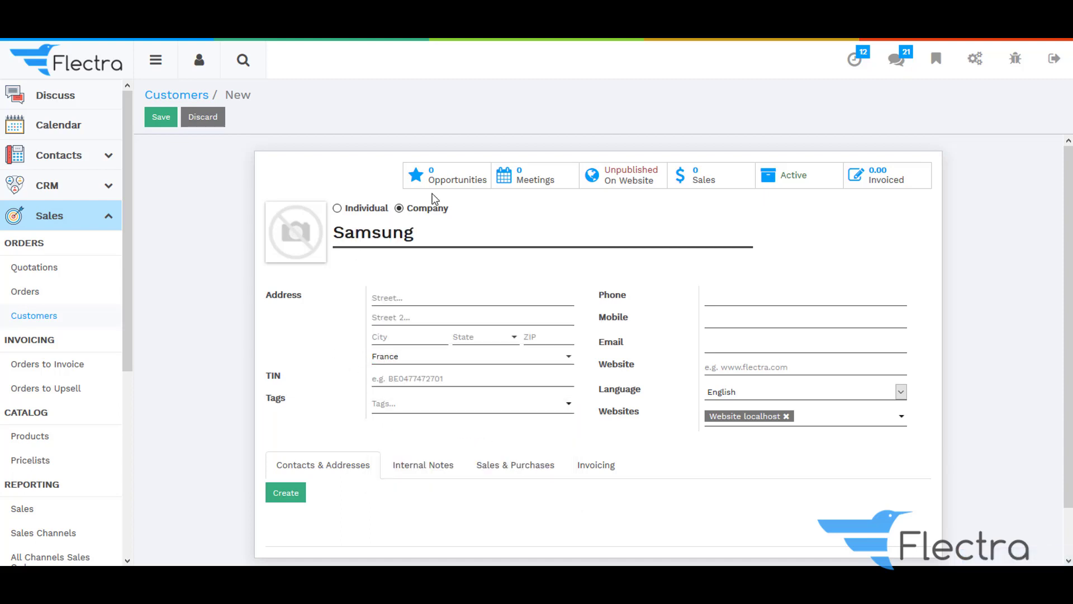
- Assign Europe Pricelist (EUR) as the Samsung customer's sale pricelist and save the customer
{"action": "left_click", "coordinate": [484, 467]}
{"action": "scroll", "coordinate": [414, 471], "scroll_direction": "down", "scroll_amount": 3}
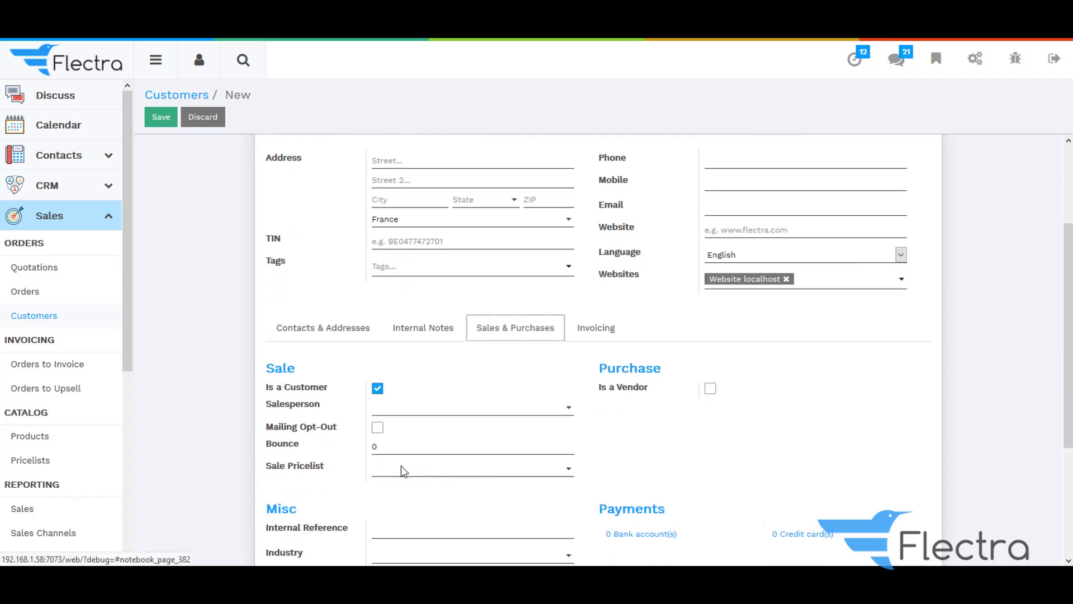
{"action": "left_click", "coordinate": [379, 474]}
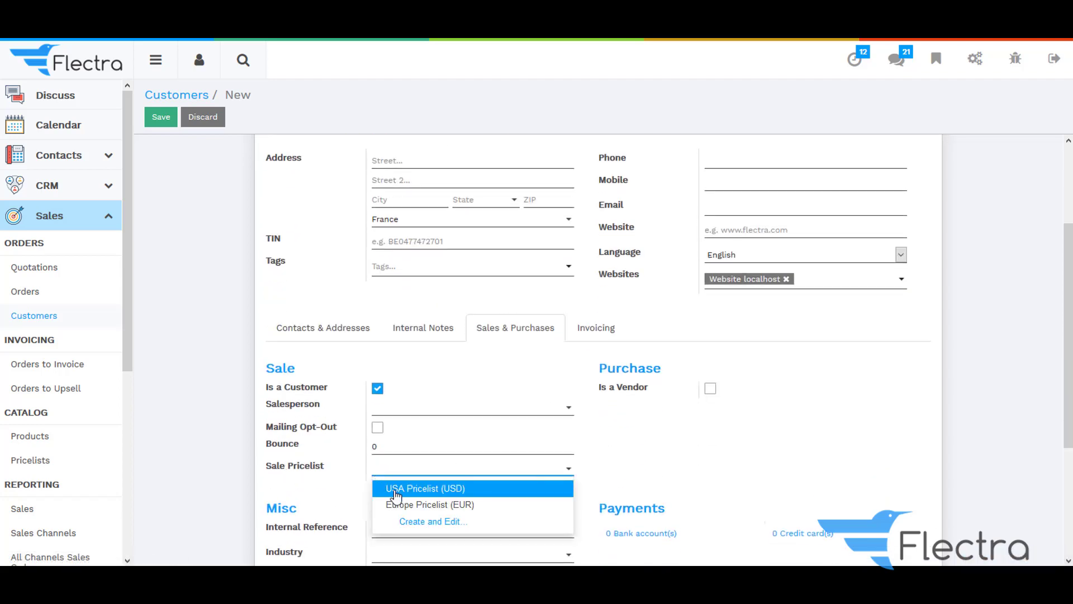
{"action": "left_click", "coordinate": [405, 504]}
{"action": "scroll", "coordinate": [659, 468], "scroll_direction": "up", "scroll_amount": 3}
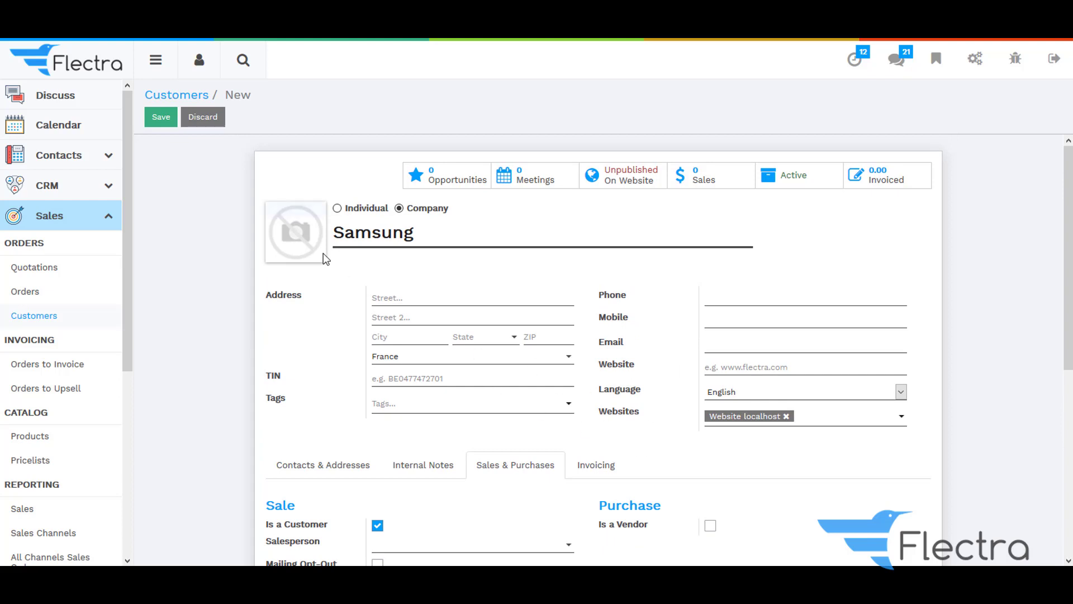
{"action": "left_click", "coordinate": [166, 120]}
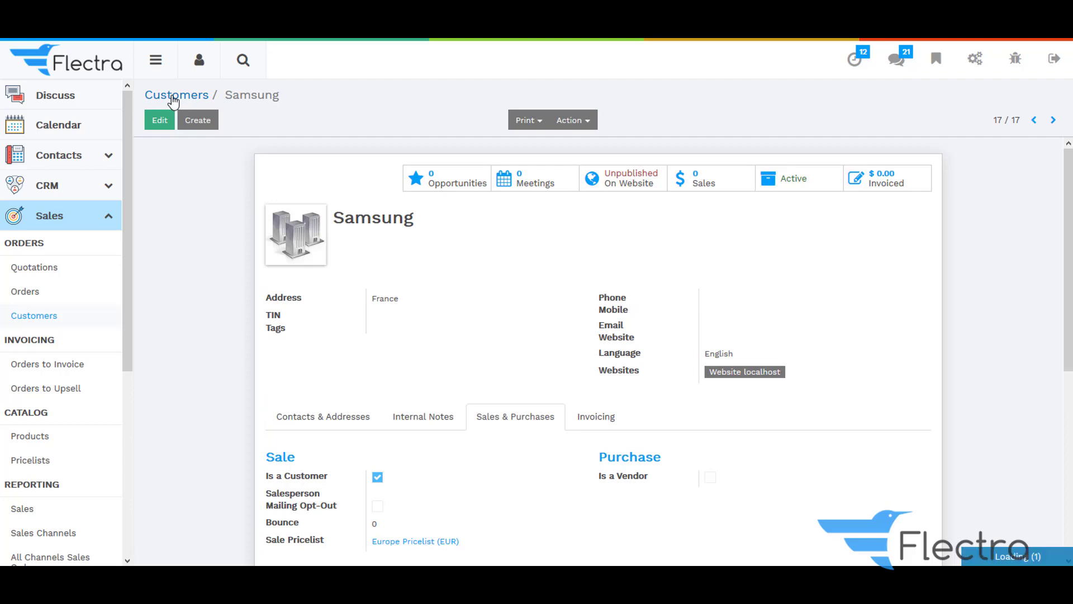
- Start another new company customer named Lenovo, with United States as its country
{"action": "left_click", "coordinate": [172, 95]}
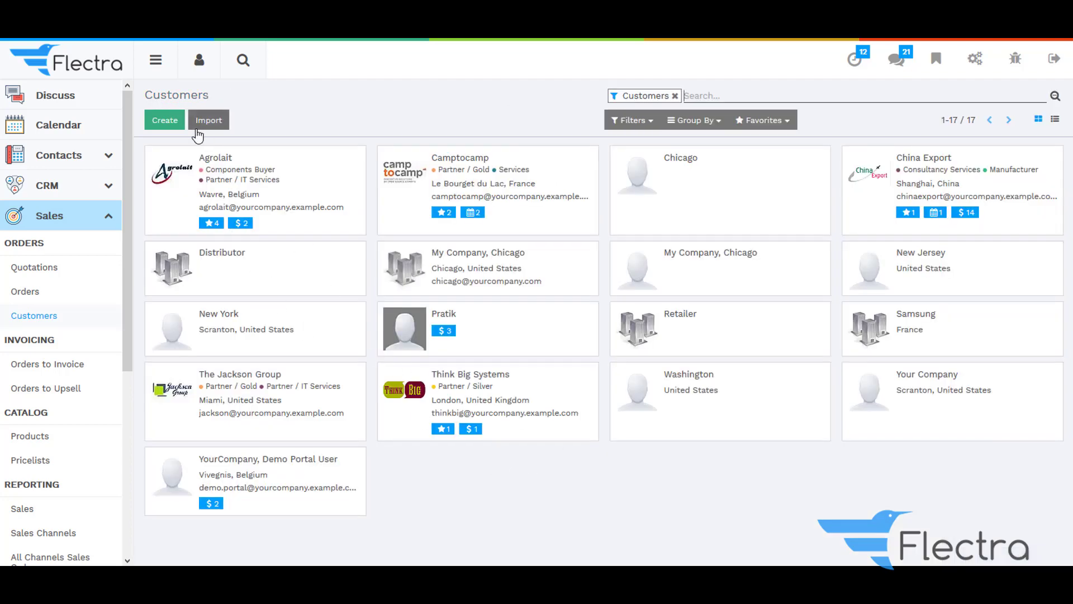
{"action": "left_click", "coordinate": [164, 119]}
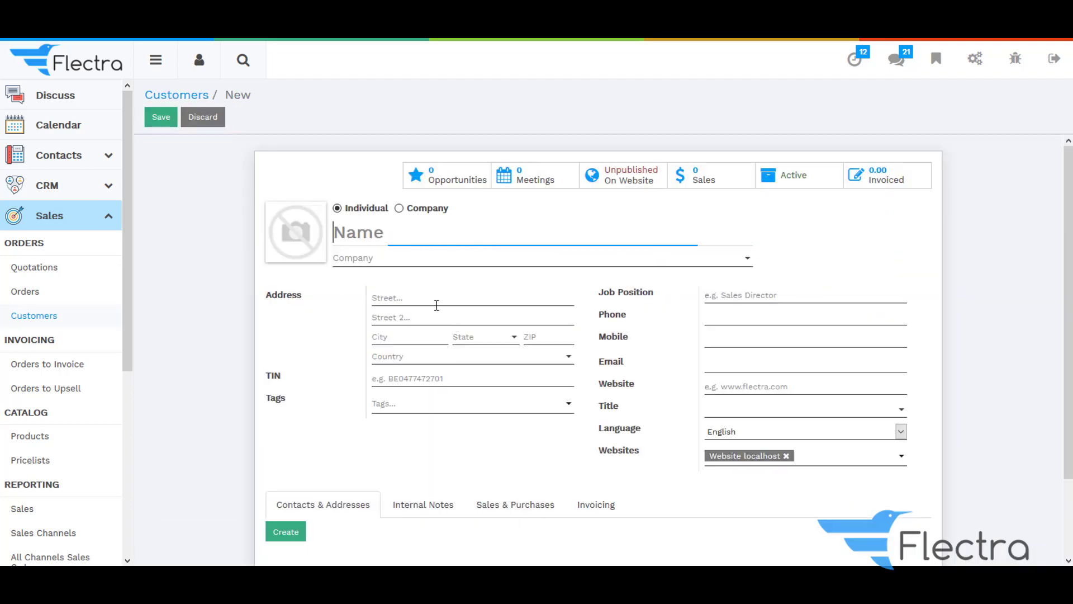
{"action": "left_click", "coordinate": [399, 209]}
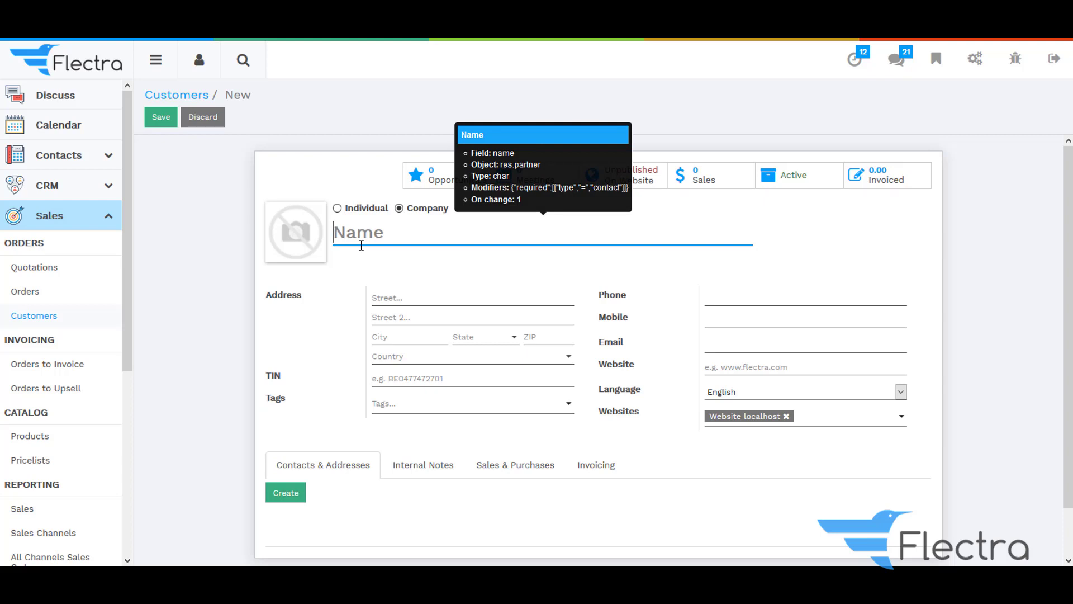
{"action": "type", "text": "Lenovo"}
{"action": "left_click", "coordinate": [399, 359]}
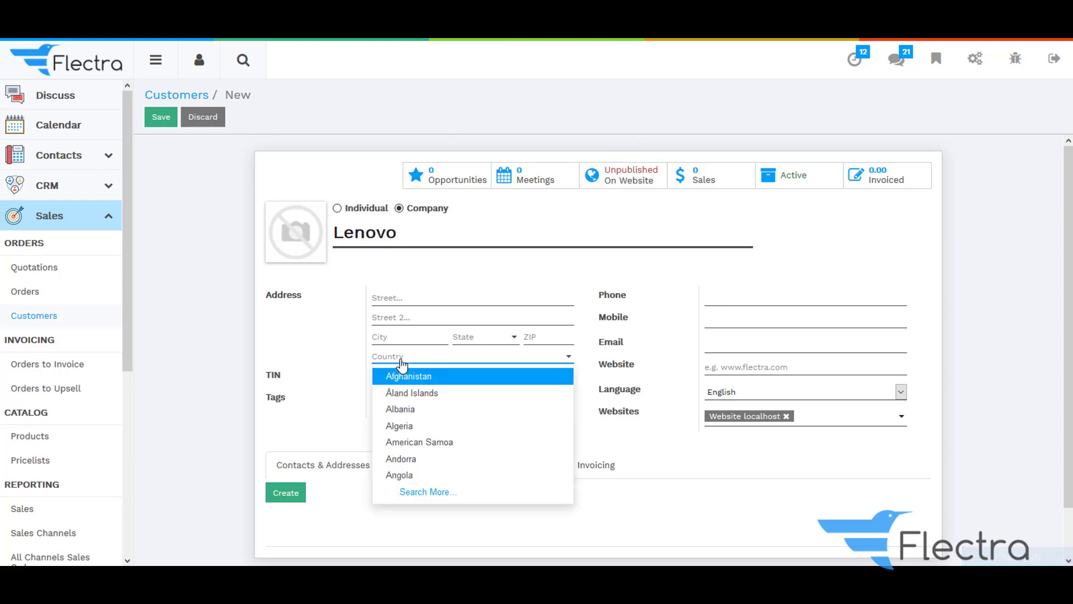
{"action": "type", "text": "uni"}
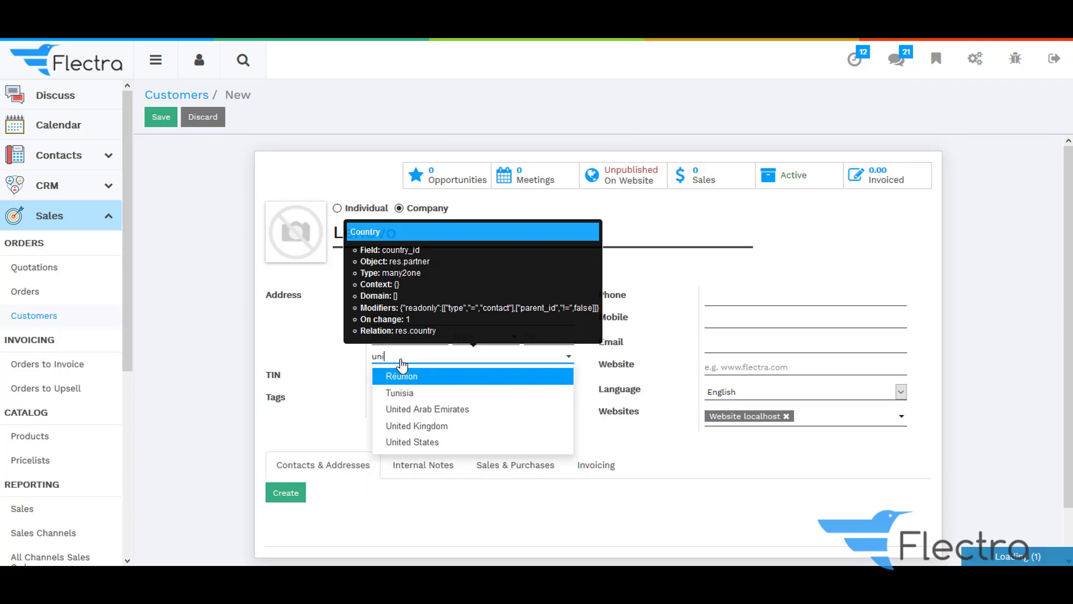
{"action": "left_click", "coordinate": [430, 442]}
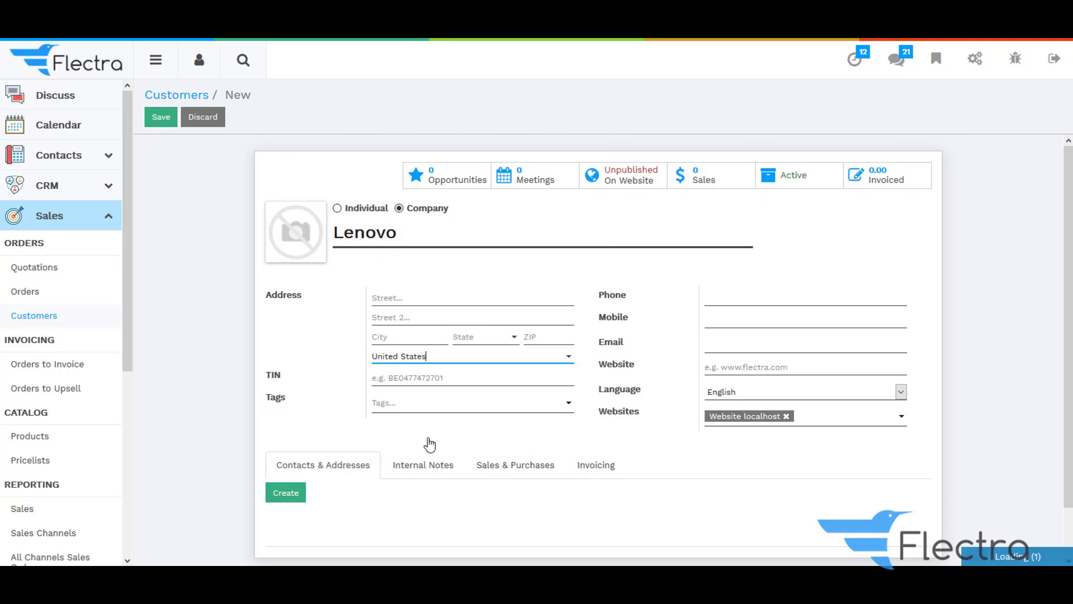
- Assign USA Pricelist (USD) as the Lenovo customer's sale pricelist, save the customer and return to the customer list
{"action": "left_click", "coordinate": [515, 467]}
{"action": "scroll", "coordinate": [512, 470], "scroll_direction": "down", "scroll_amount": 2}
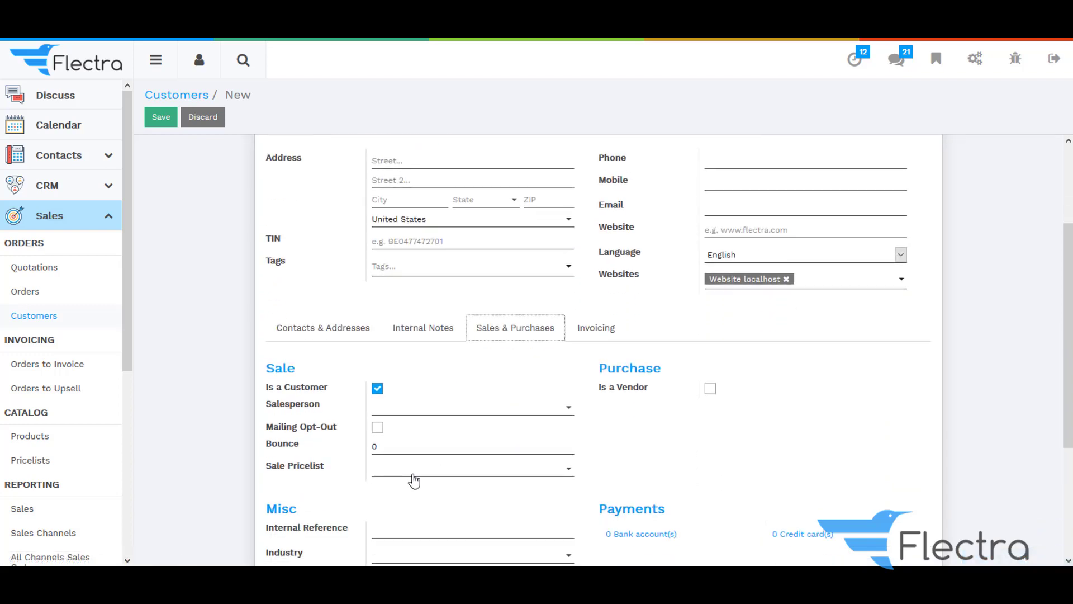
{"action": "scroll", "coordinate": [421, 491], "scroll_direction": "down", "scroll_amount": 1}
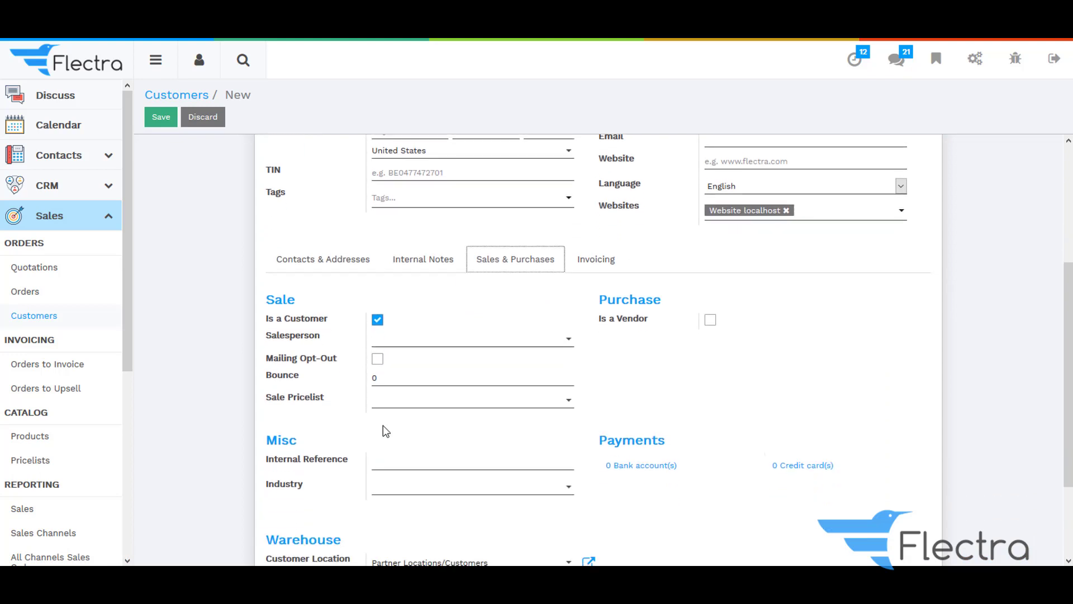
{"action": "left_click", "coordinate": [405, 400]}
{"action": "left_click", "coordinate": [415, 420]}
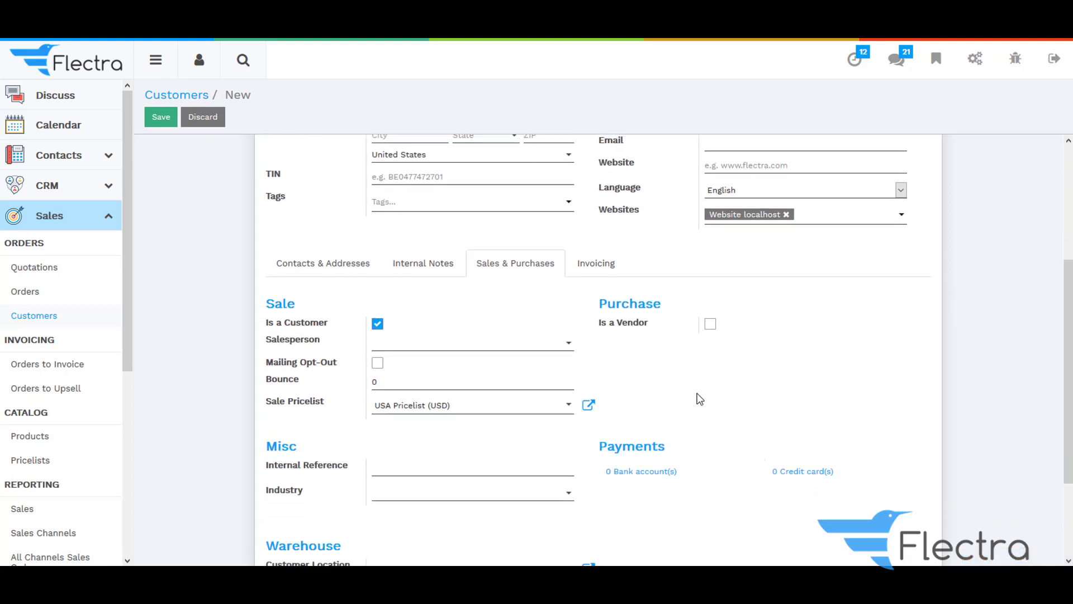
{"action": "scroll", "coordinate": [692, 394], "scroll_direction": "up", "scroll_amount": 3}
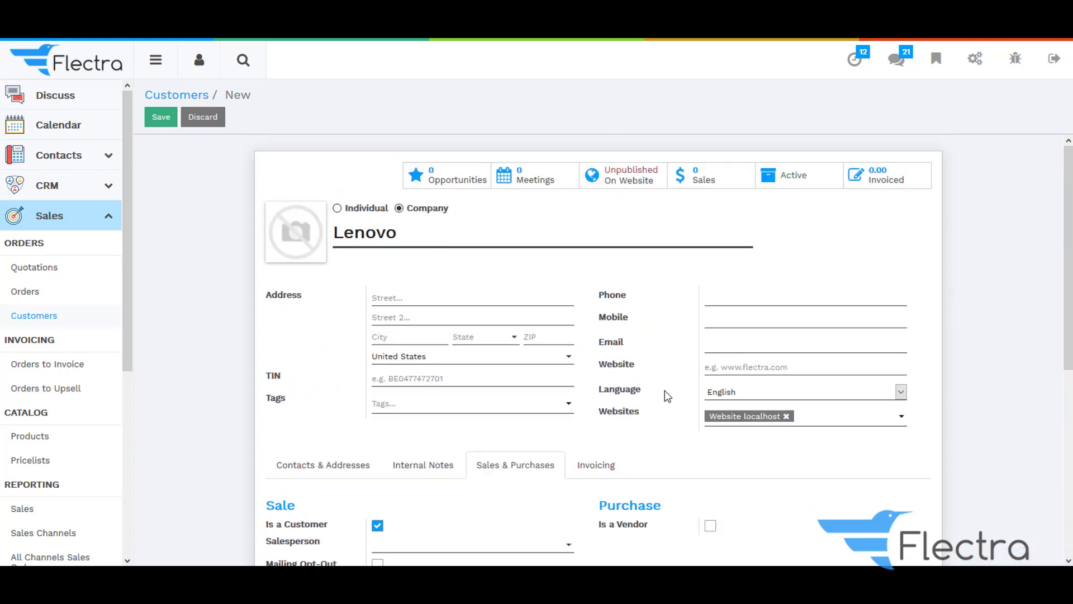
{"action": "left_click", "coordinate": [160, 120]}
{"action": "left_click", "coordinate": [174, 96]}
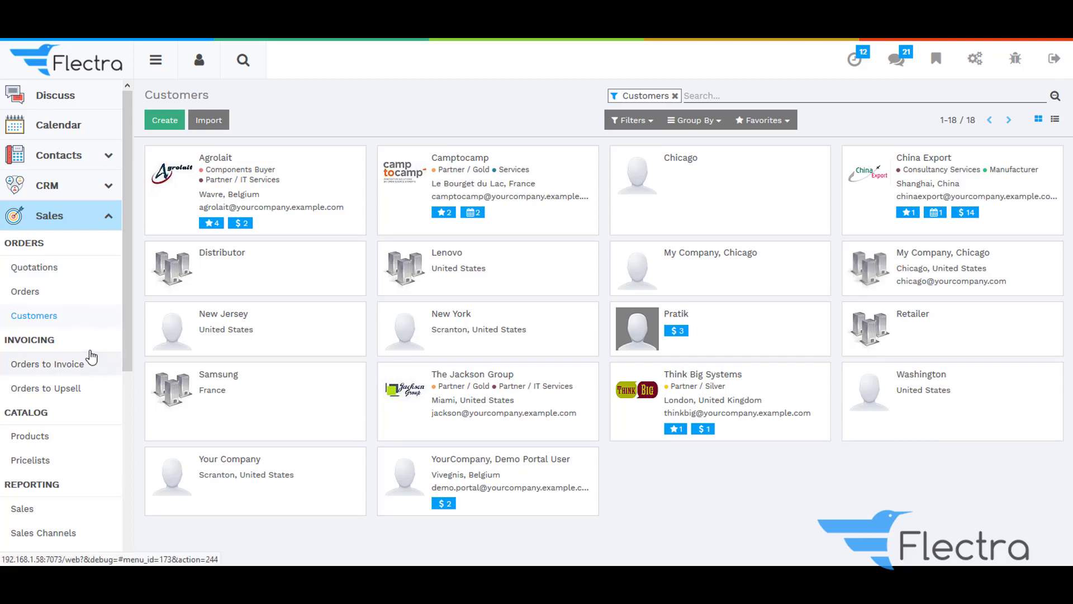
- Search the Sales catalog products for "mobile" with the Can be Sold filter removed
{"action": "left_click", "coordinate": [32, 442]}
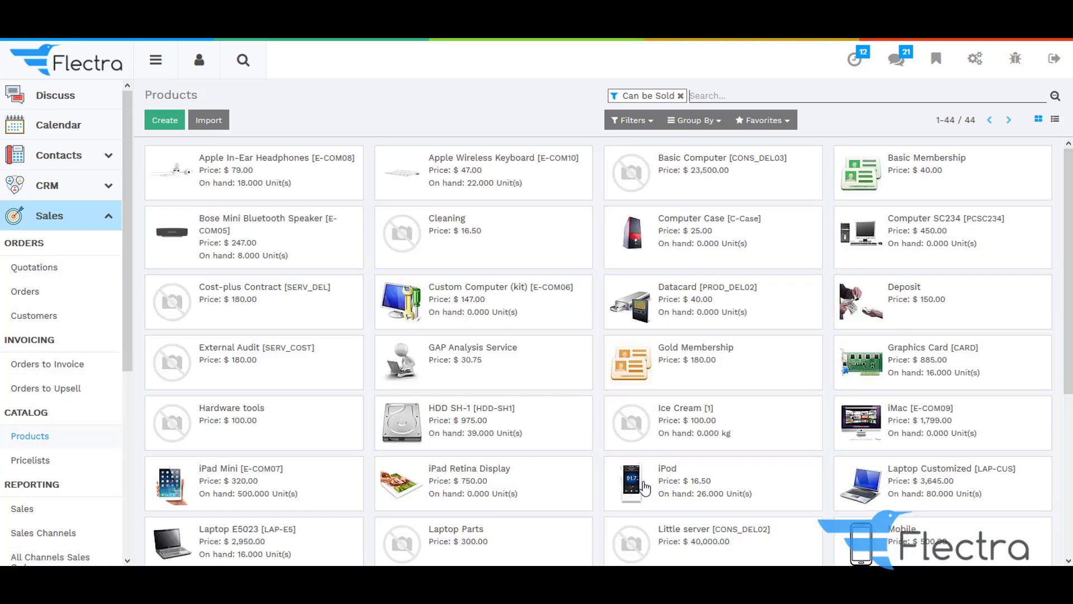
{"action": "key", "text": "BackSpace"}
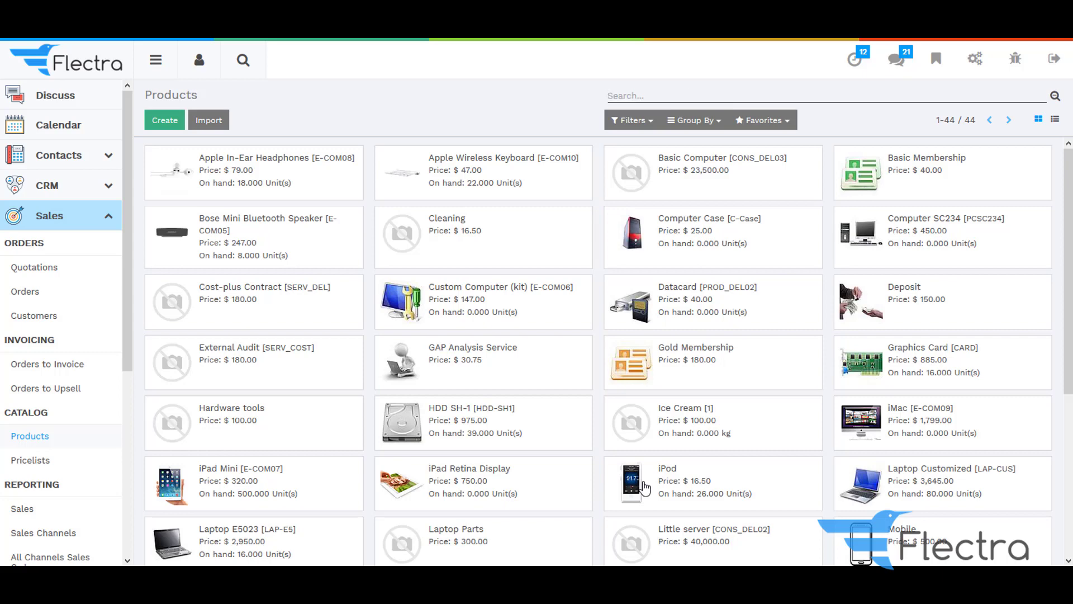
{"action": "type", "text": "mo"}
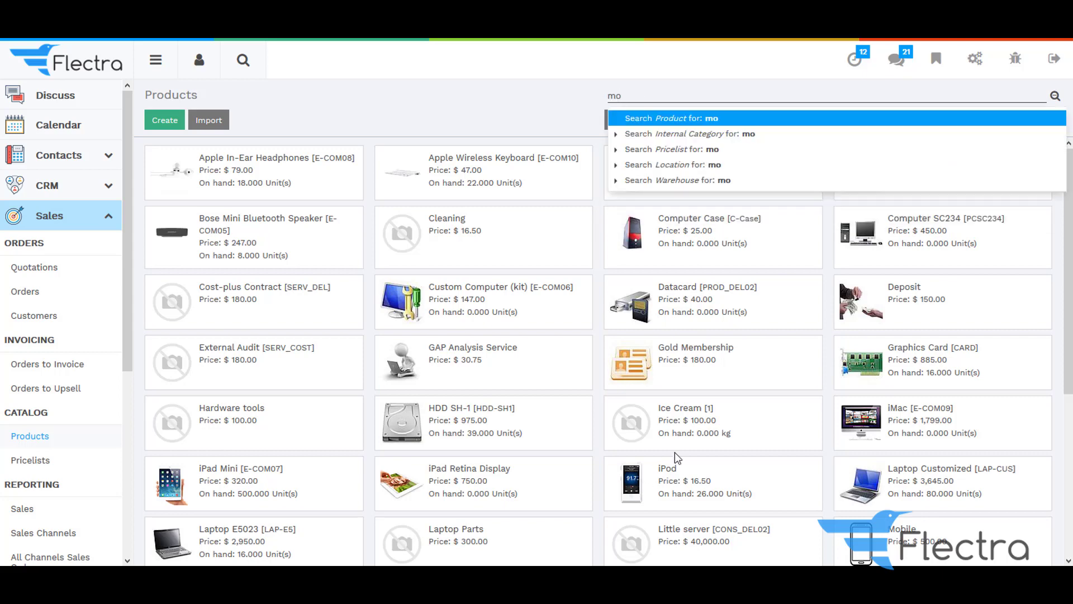
{"action": "type", "text": "bile"}
{"action": "key", "text": "Return"}
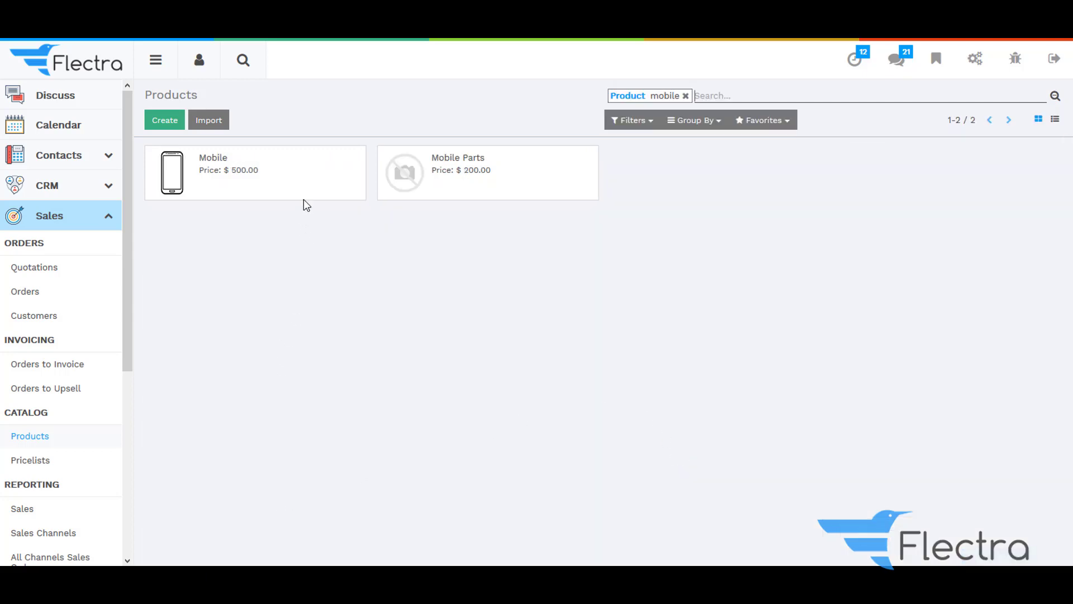
- Edit the Mobile product's sales pricing and add a USA Pricelist (USD) line with a price of 500
{"action": "left_click", "coordinate": [216, 148]}
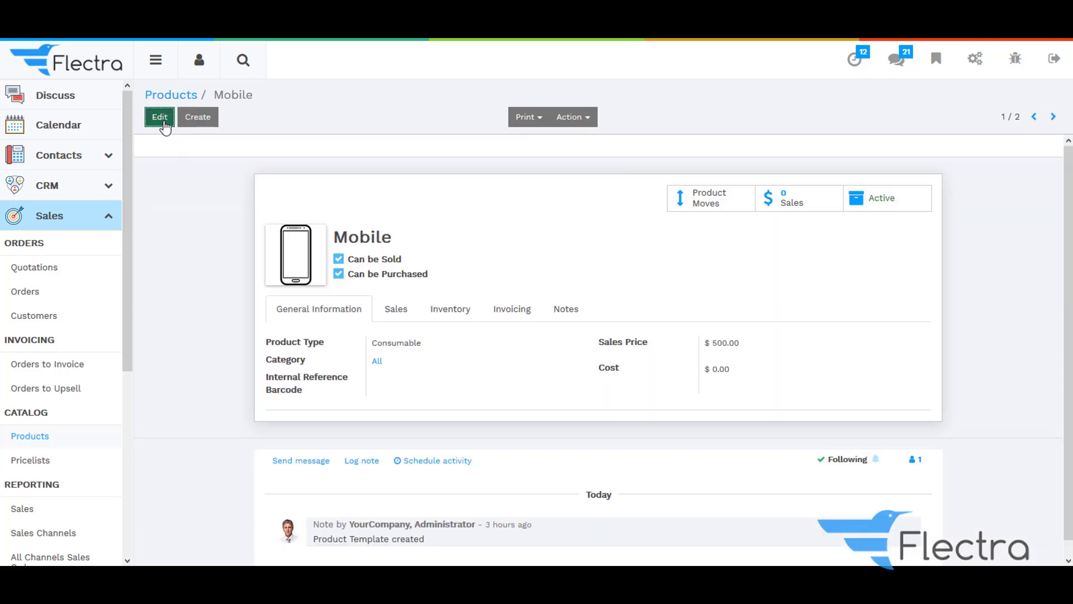
{"action": "left_click", "coordinate": [164, 128]}
{"action": "left_click", "coordinate": [393, 323]}
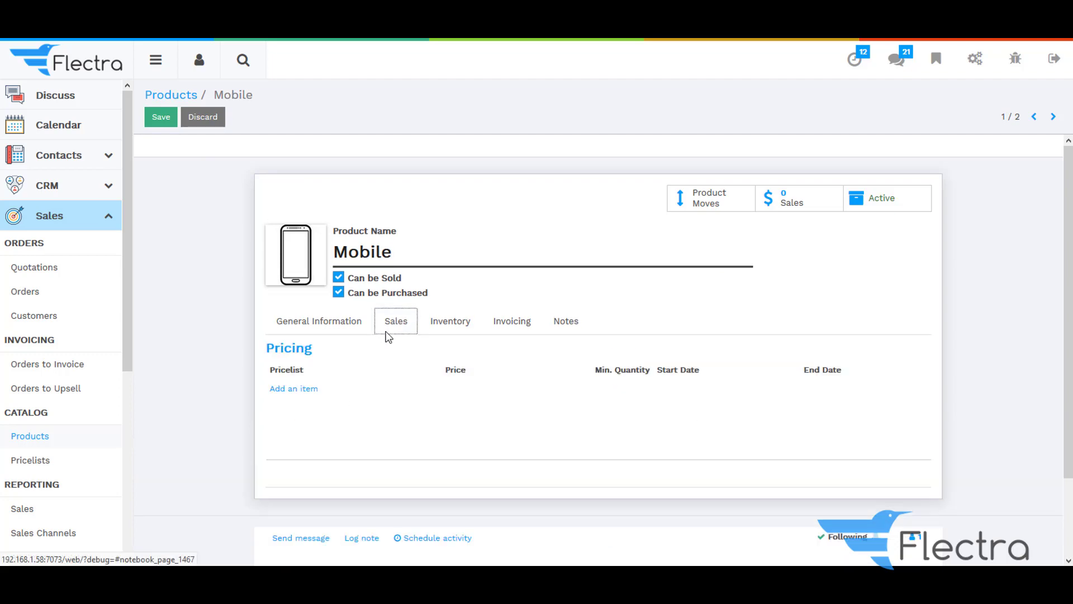
{"action": "left_click", "coordinate": [303, 389]}
{"action": "left_click", "coordinate": [301, 391]}
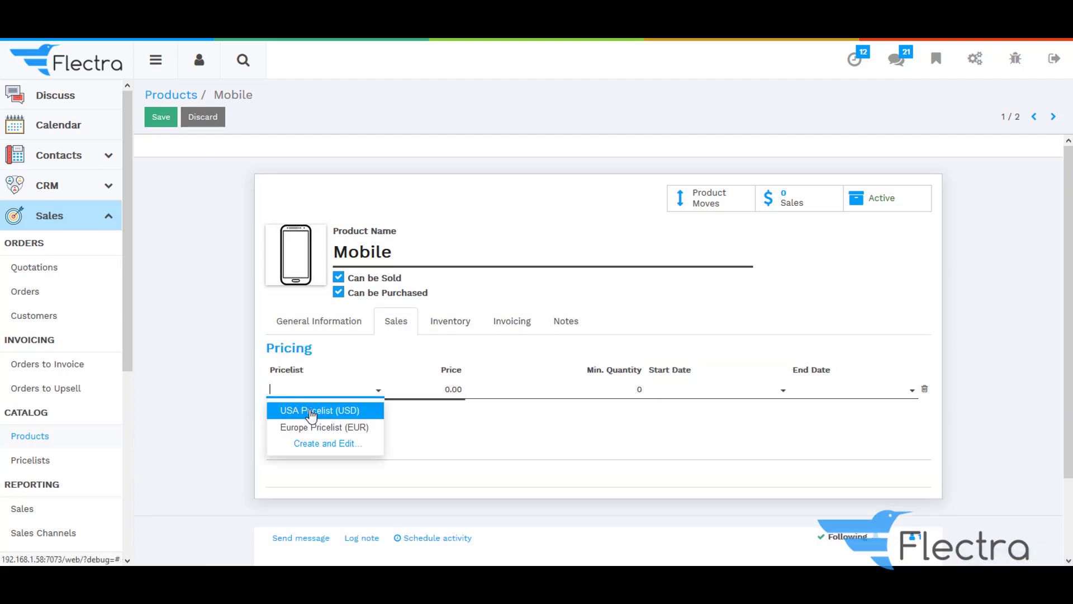
{"action": "left_click", "coordinate": [312, 414]}
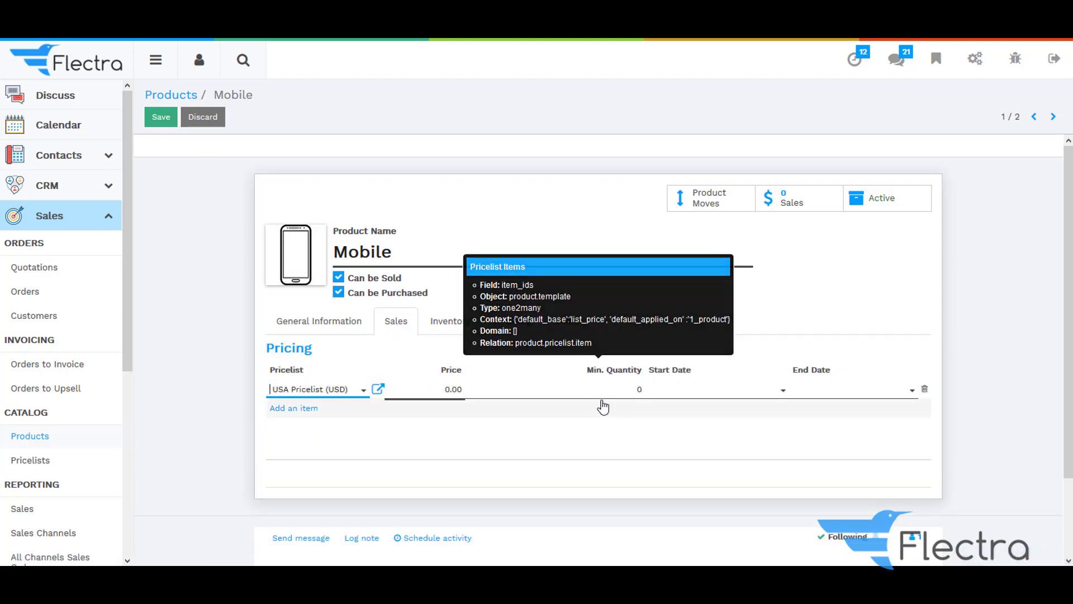
{"action": "left_click", "coordinate": [447, 390]}
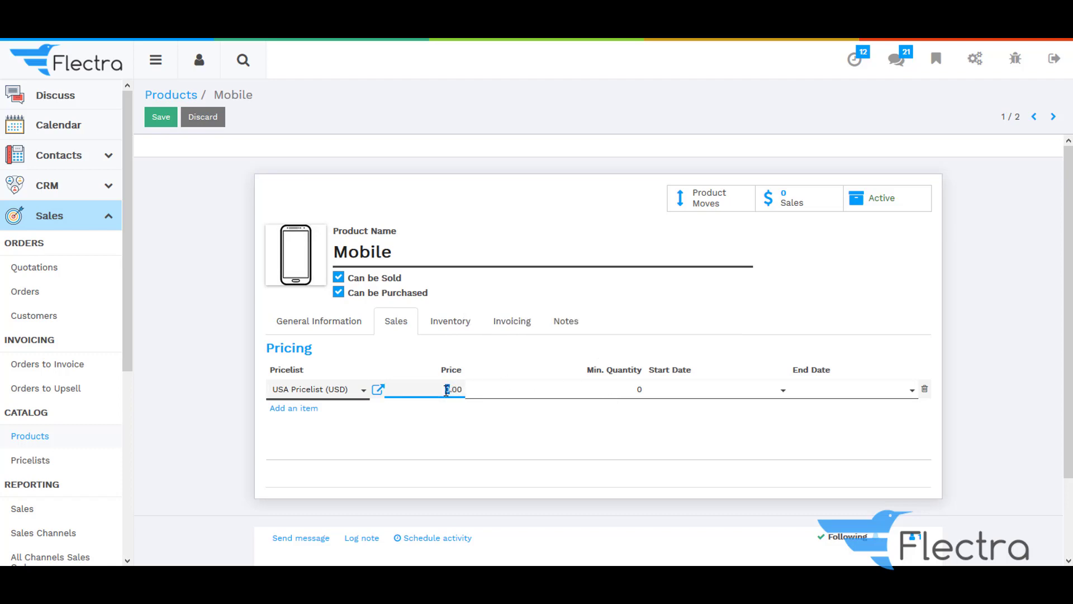
{"action": "left_click", "coordinate": [447, 389]}
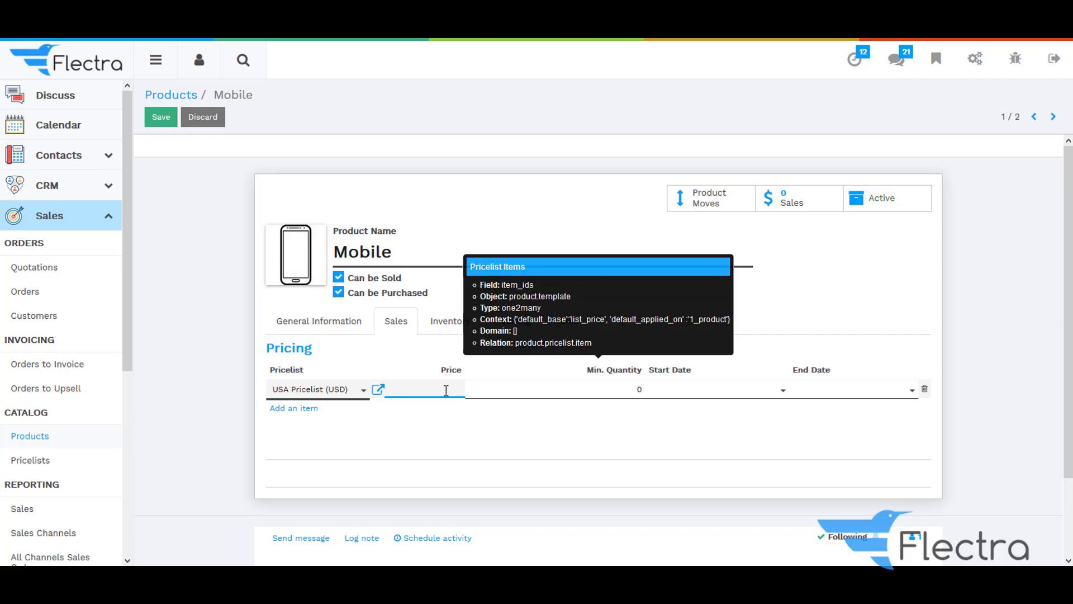
- Add a Europe Pricelist (EUR) line with a price of 250 to the Mobile product and save it
{"action": "left_click", "coordinate": [310, 410]}
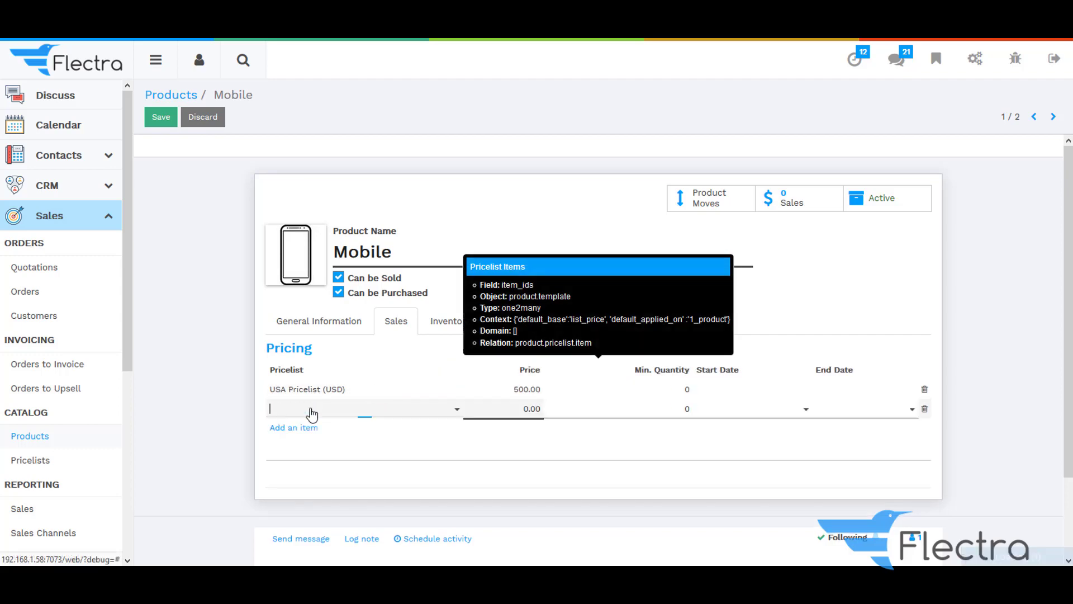
{"action": "left_click", "coordinate": [311, 409]}
{"action": "left_click", "coordinate": [313, 446]}
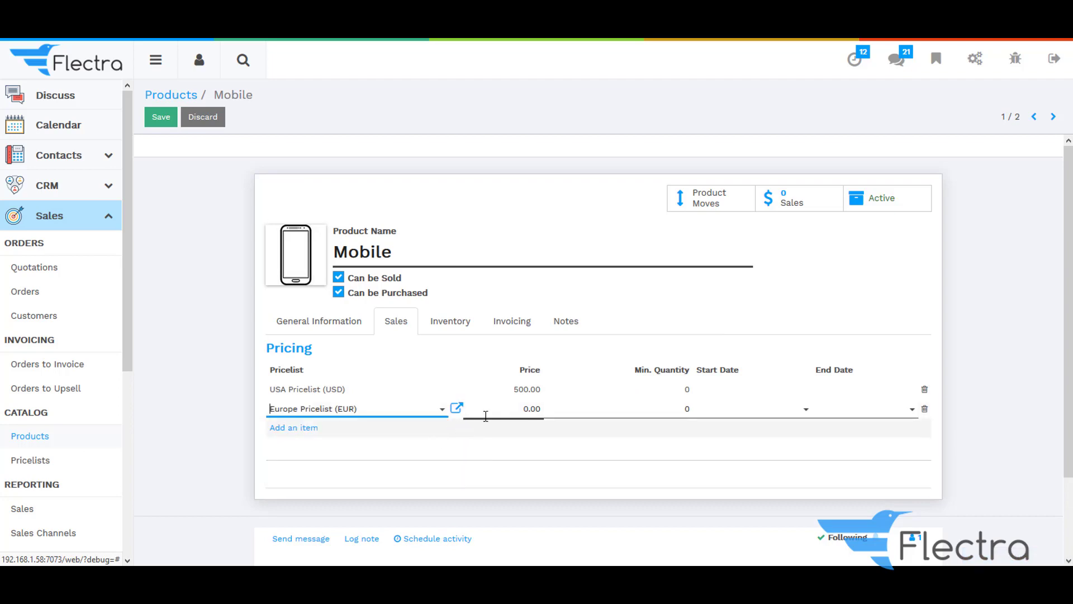
{"action": "left_click", "coordinate": [509, 412]}
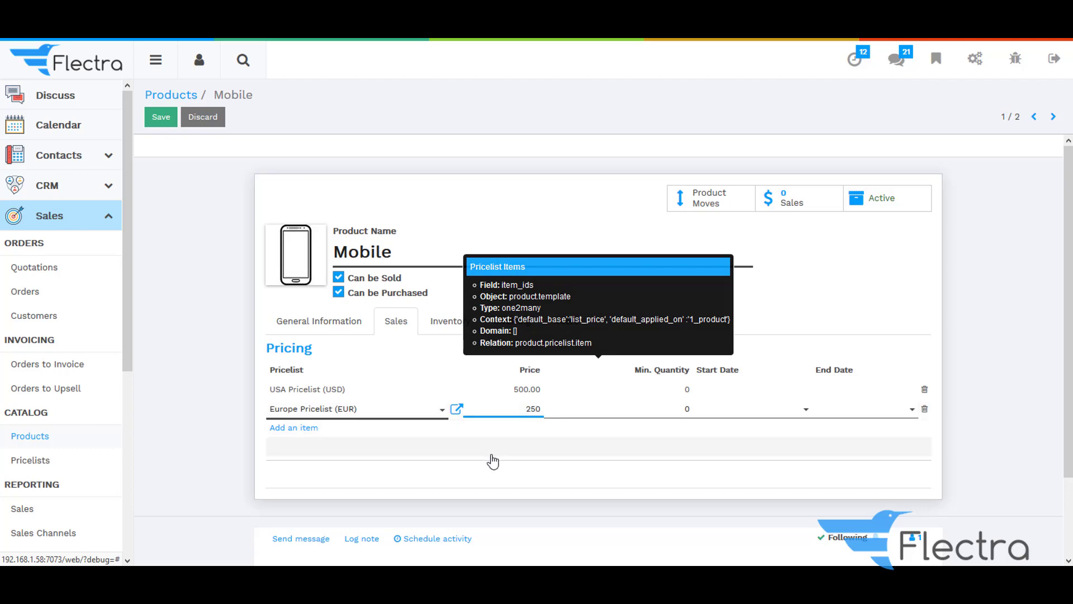
{"action": "left_click", "coordinate": [790, 360]}
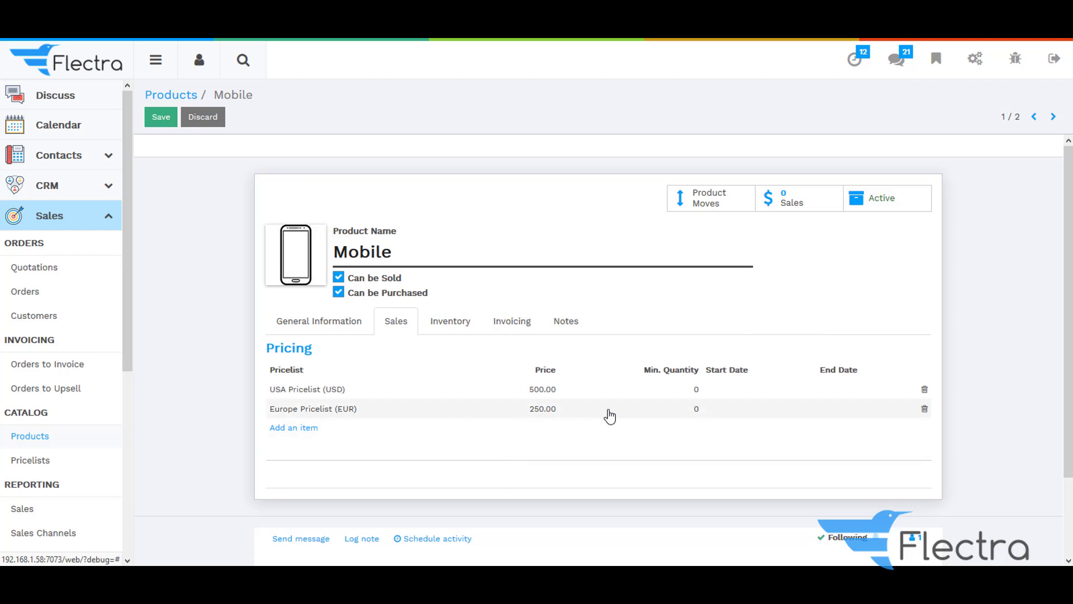
{"action": "left_click", "coordinate": [162, 118]}
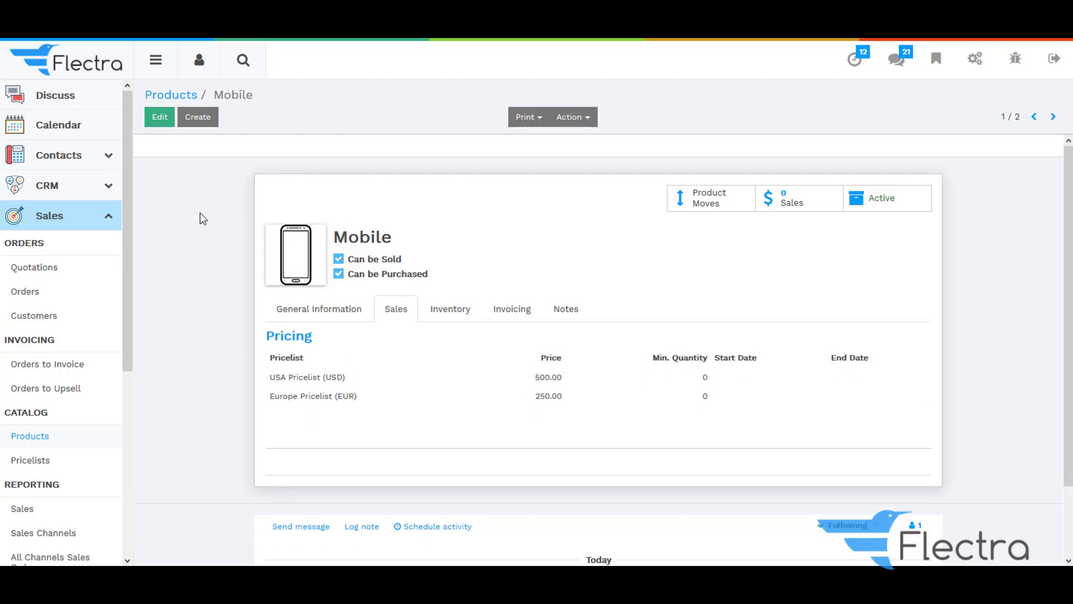
- Create a new sales quotation with Lenovo as the customer
{"action": "left_click", "coordinate": [49, 267]}
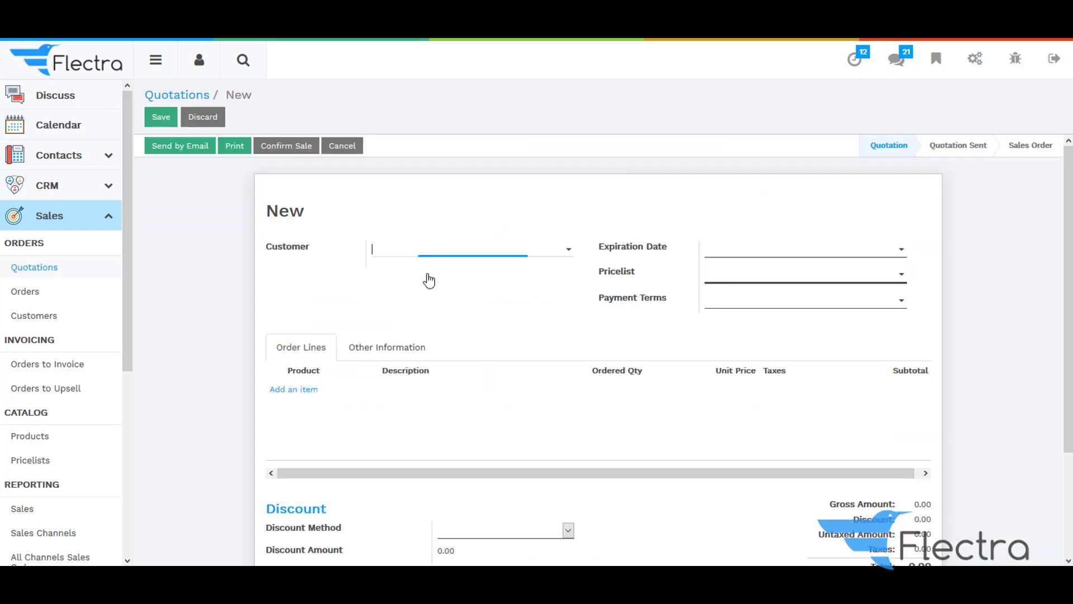
{"action": "left_click", "coordinate": [381, 250]}
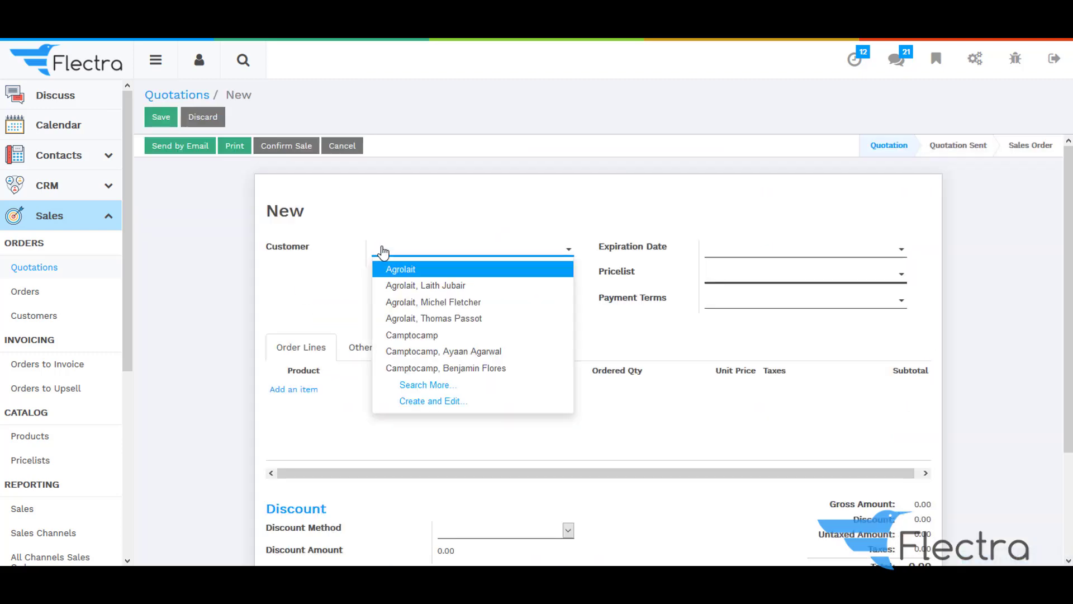
{"action": "type", "text": "len"}
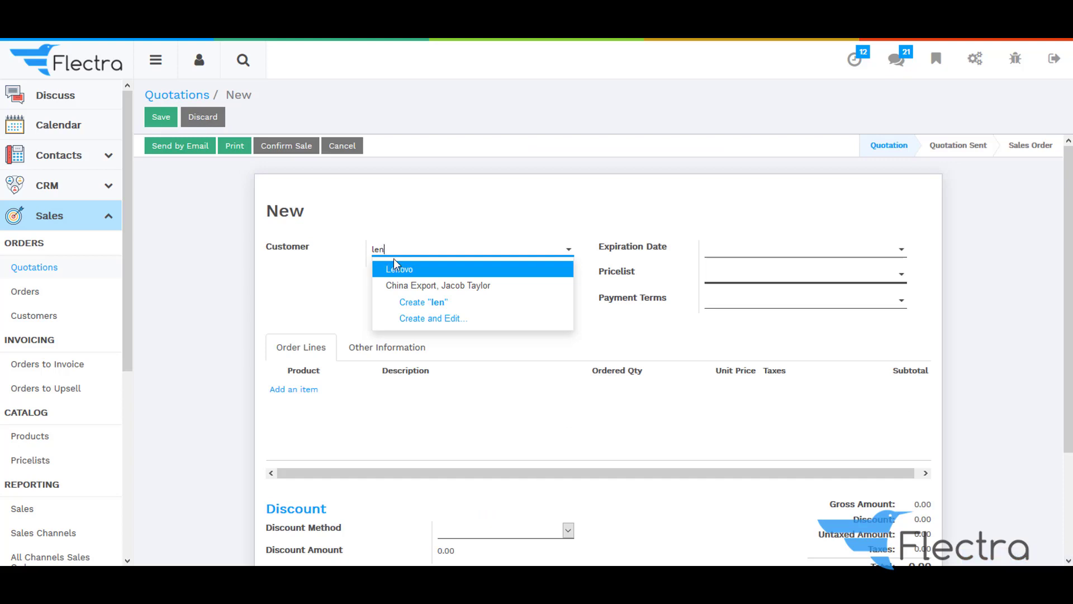
{"action": "left_click", "coordinate": [397, 269]}
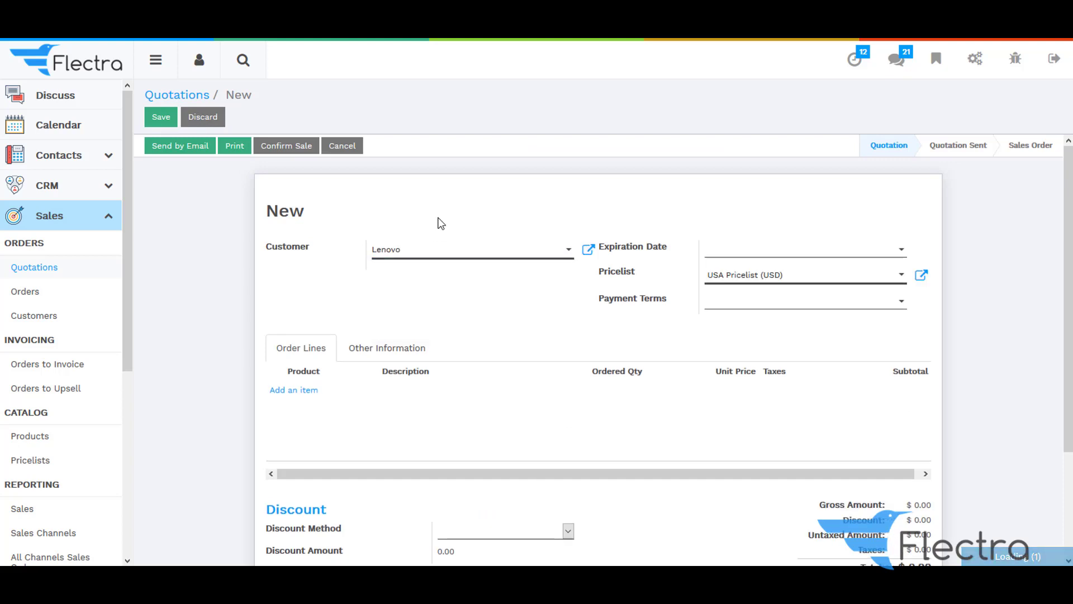
- Add the Tablet product as an order line on the Lenovo quotation and save the quotation
{"action": "left_click", "coordinate": [311, 391]}
{"action": "type", "text": "ta"}
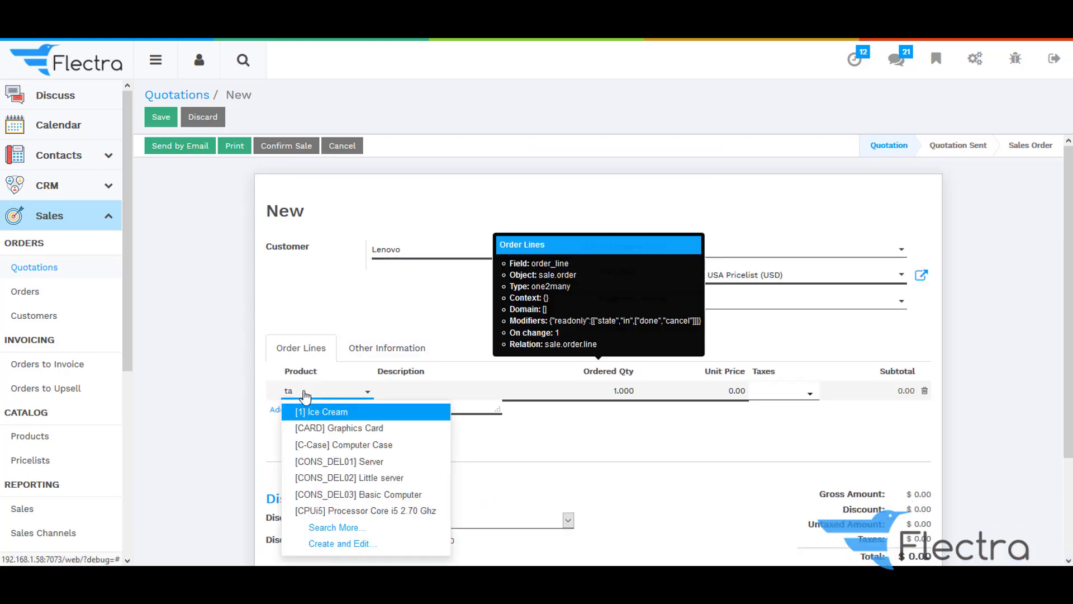
{"action": "type", "text": "n"}
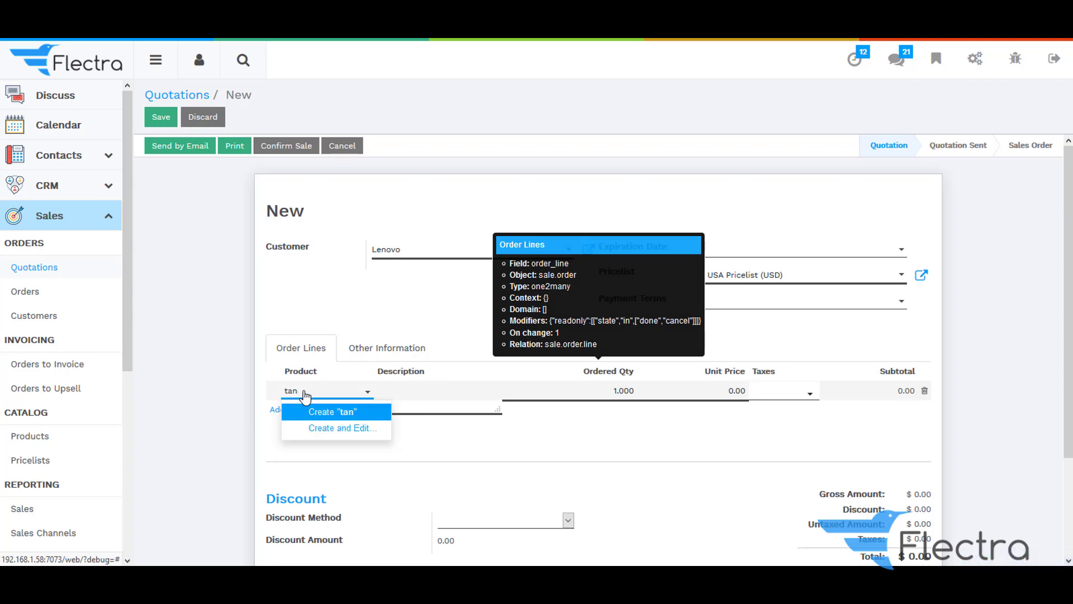
{"action": "key", "text": "BackSpace"}
{"action": "type", "text": "b"}
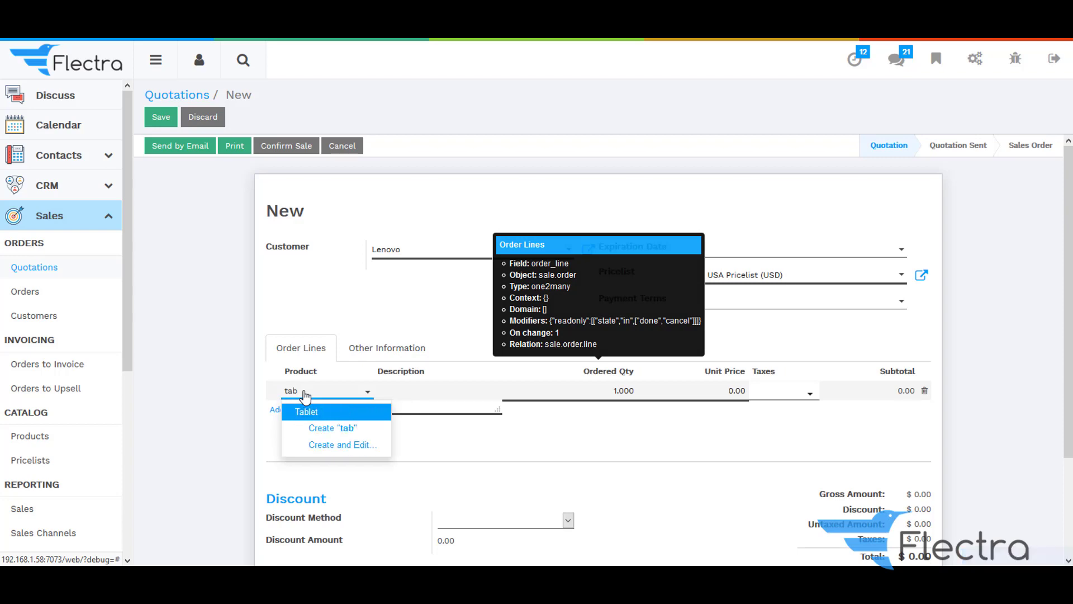
{"action": "left_click", "coordinate": [307, 411]}
{"action": "left_click", "coordinate": [591, 357]}
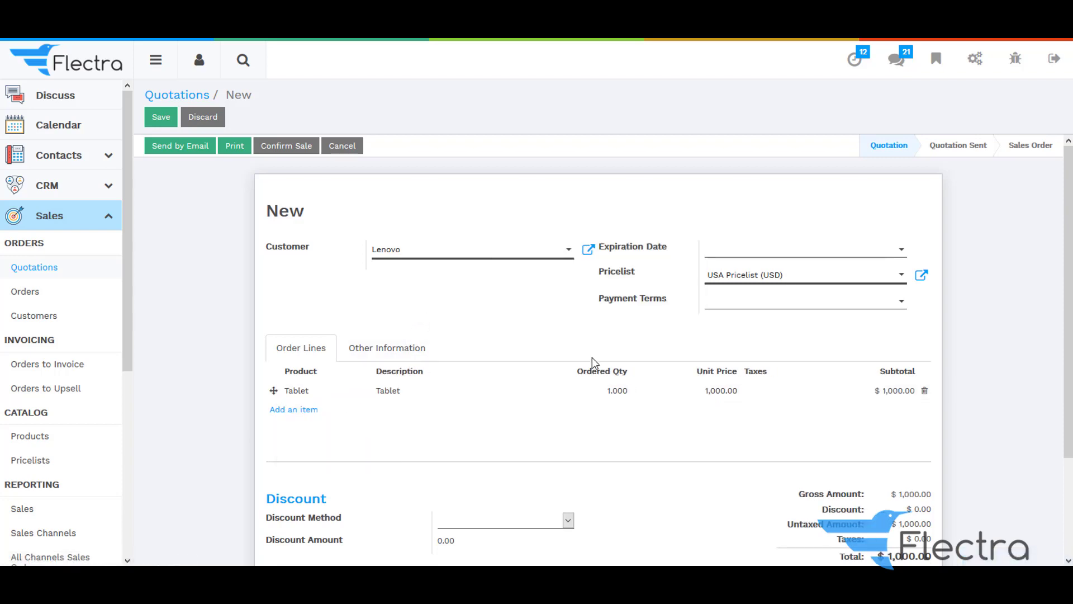
{"action": "left_click", "coordinate": [162, 126]}
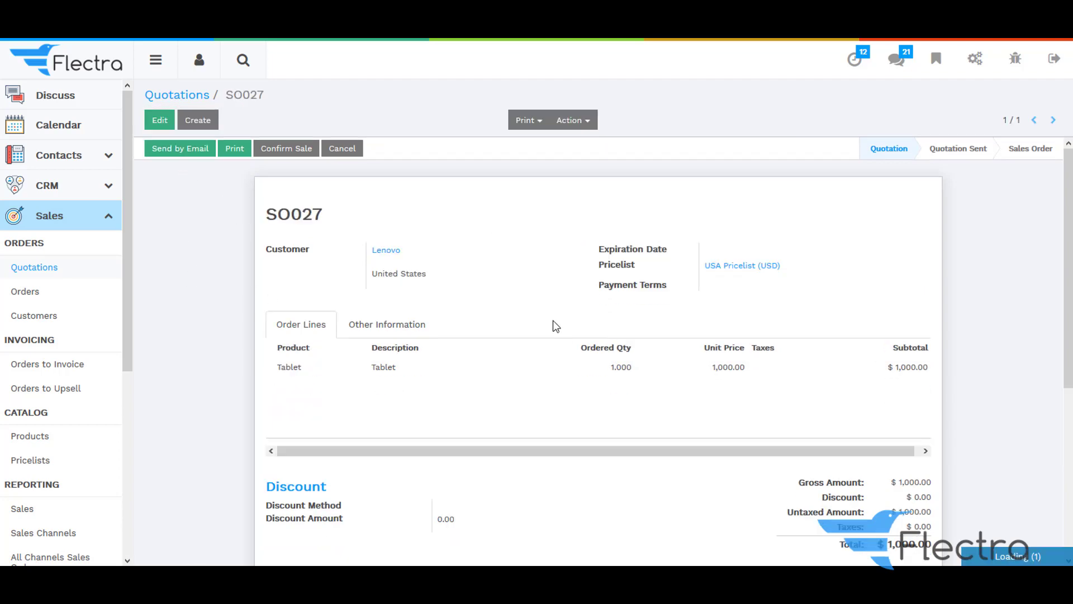
- Start another new quotation with Samsung as the customer
{"action": "left_click", "coordinate": [198, 120]}
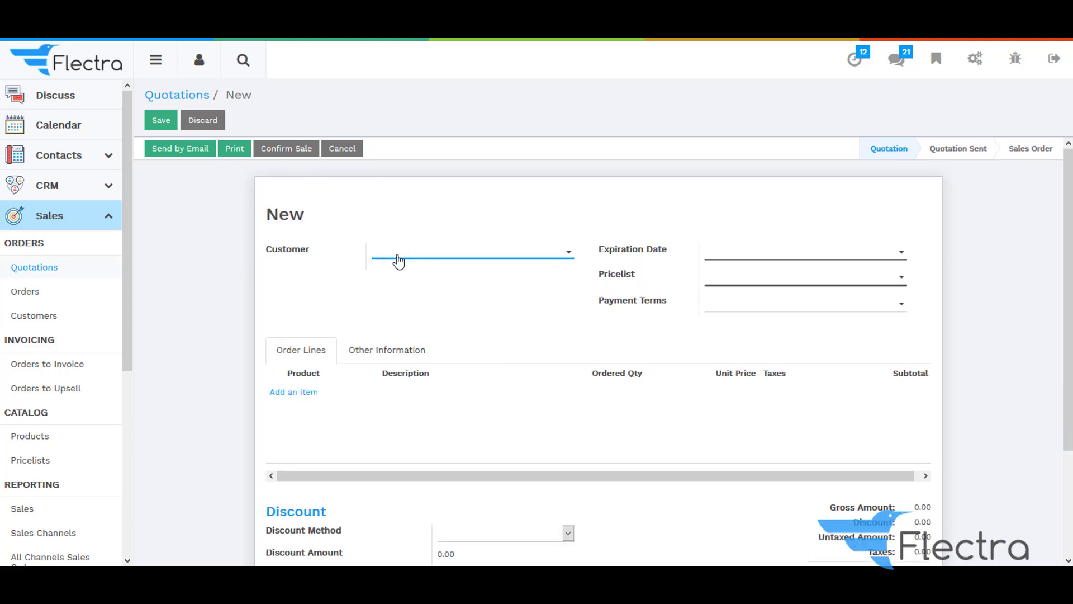
{"action": "type", "text": "m"}
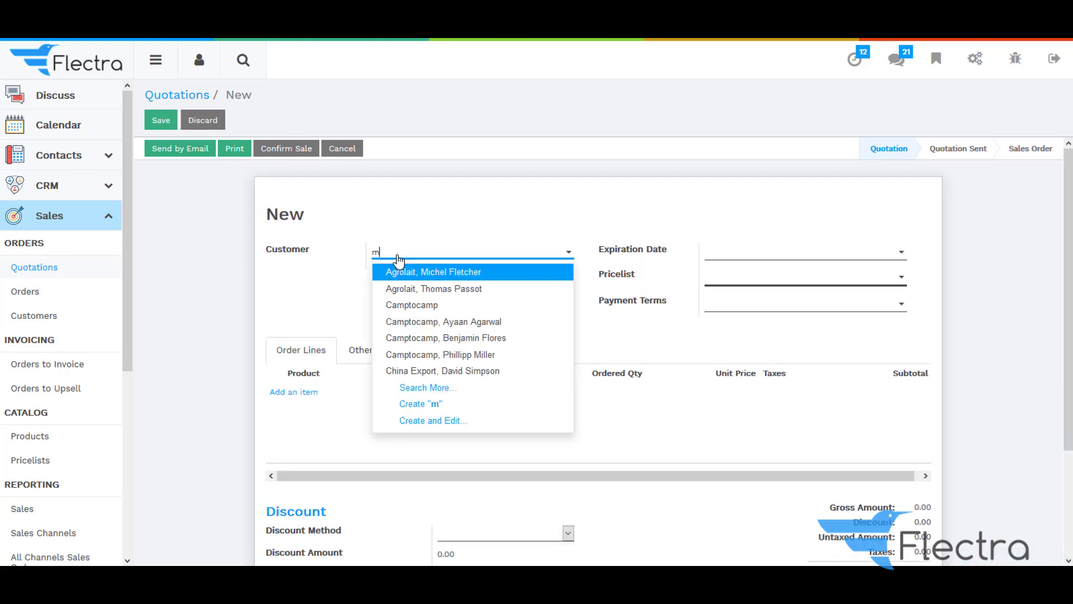
{"action": "key", "text": "BackSpace"}
{"action": "type", "text": "sam"}
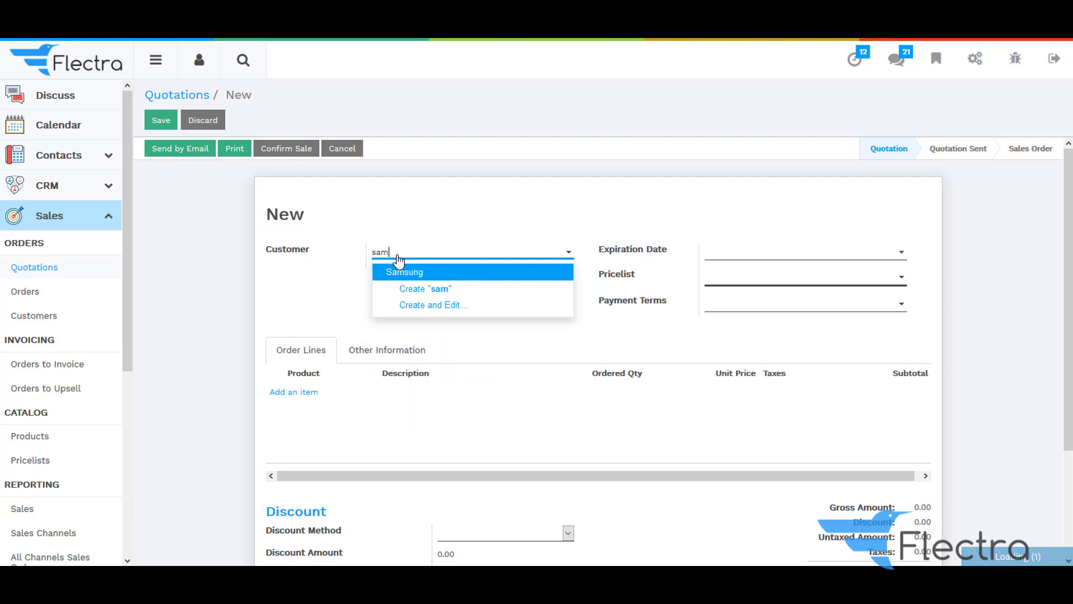
{"action": "left_click", "coordinate": [399, 271]}
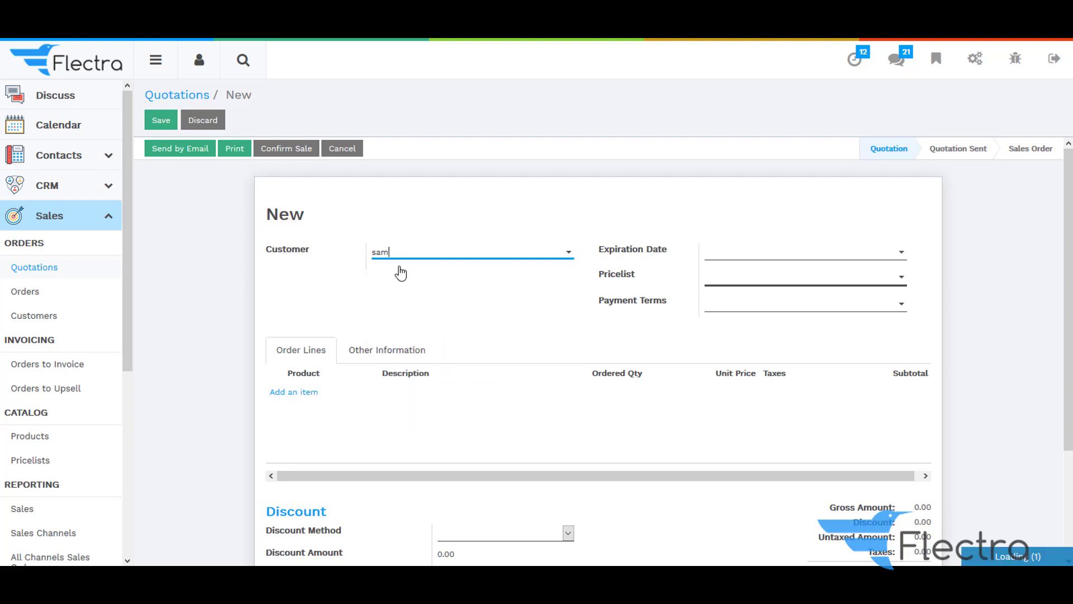
- Add the Mobile product as an order line on the Samsung quotation and save the quotation
{"action": "left_click", "coordinate": [300, 393]}
{"action": "left_click", "coordinate": [301, 395]}
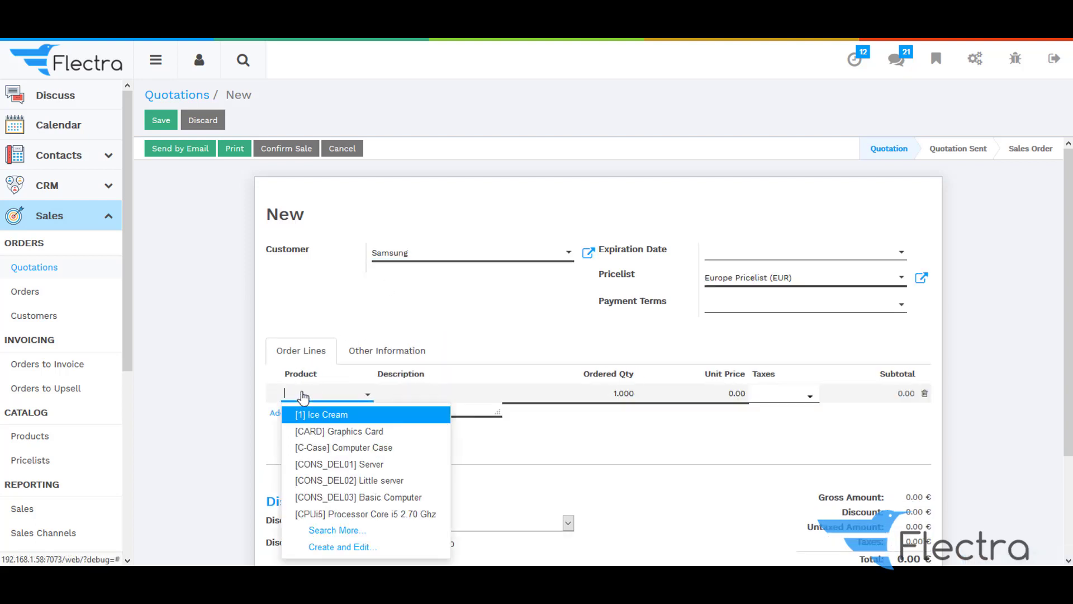
{"action": "type", "text": "mo"}
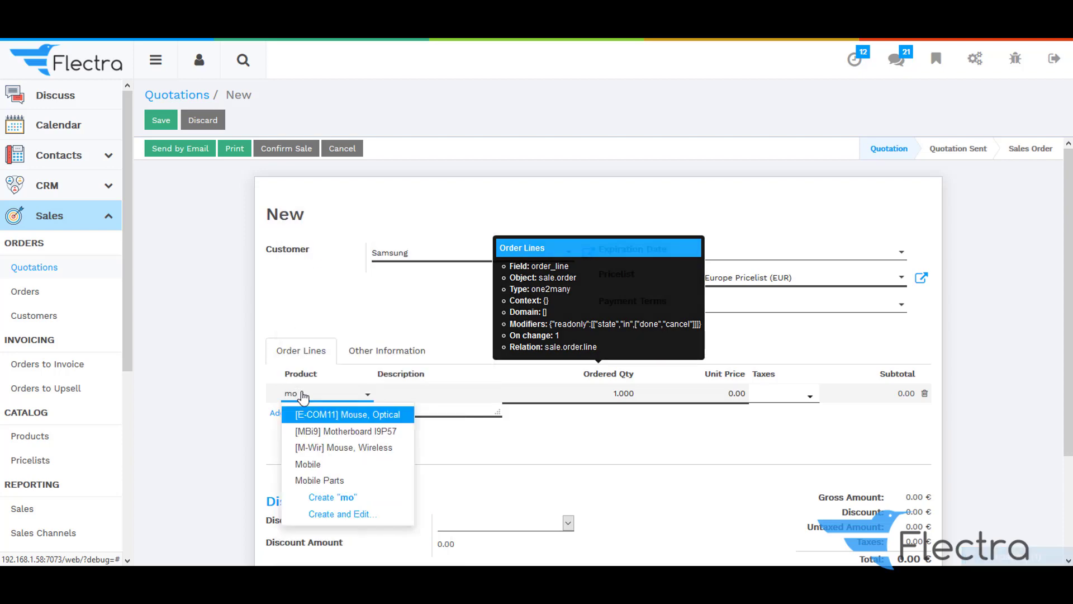
{"action": "left_click", "coordinate": [309, 465]}
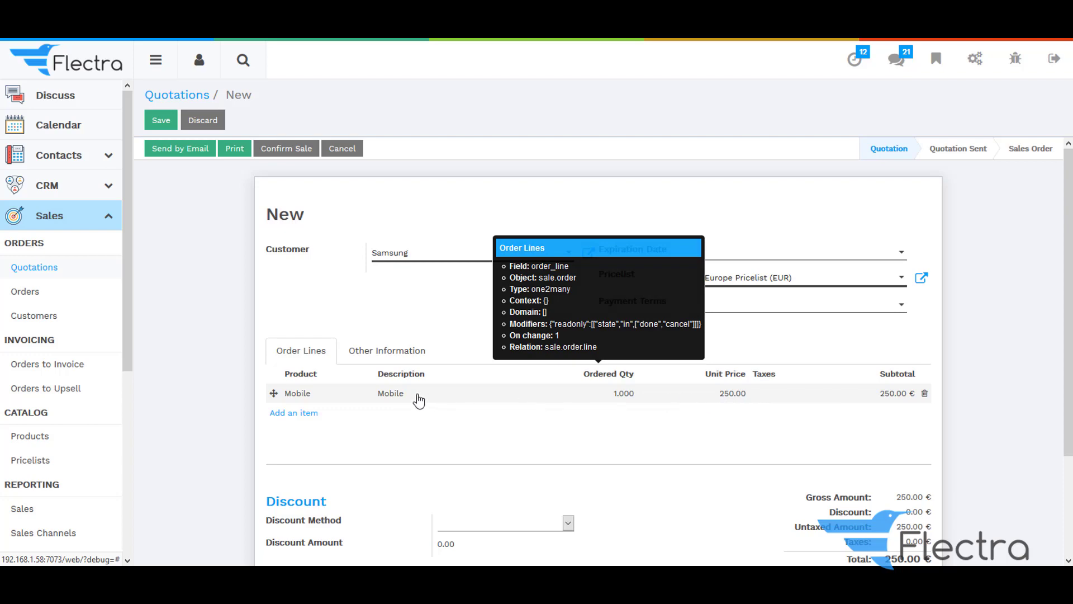
{"action": "left_click", "coordinate": [155, 128]}
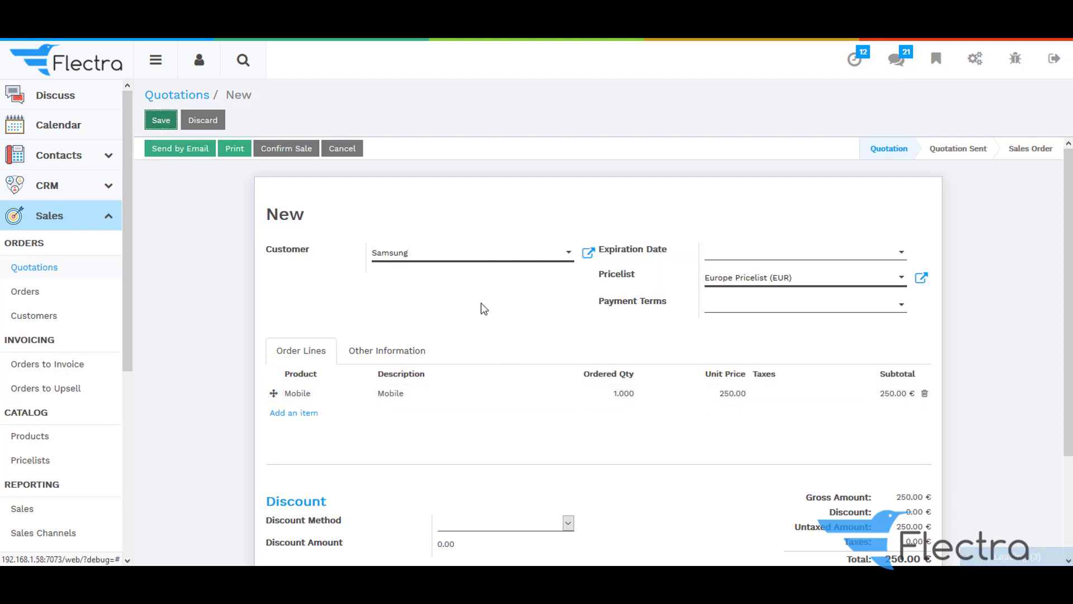